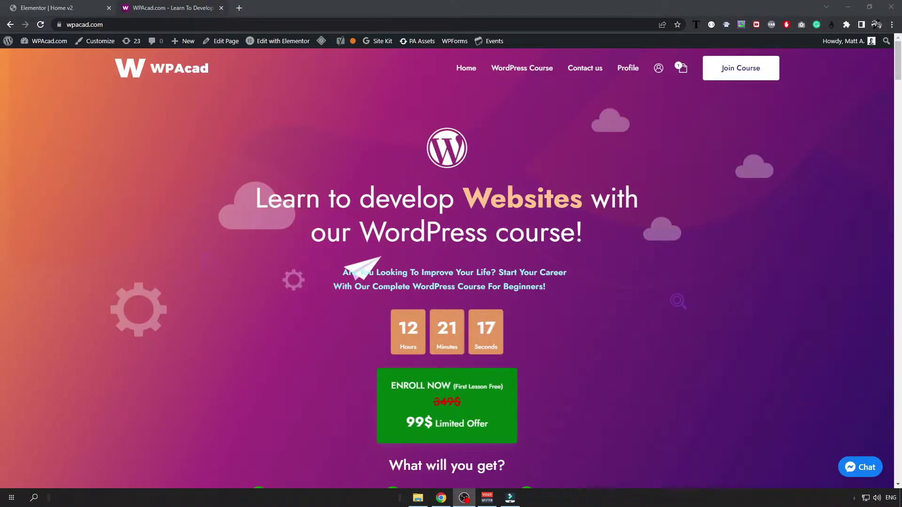
Step: Scroll down and back up through the live WPAcad home page to review its content
scroll(354, 273, "down", 1)
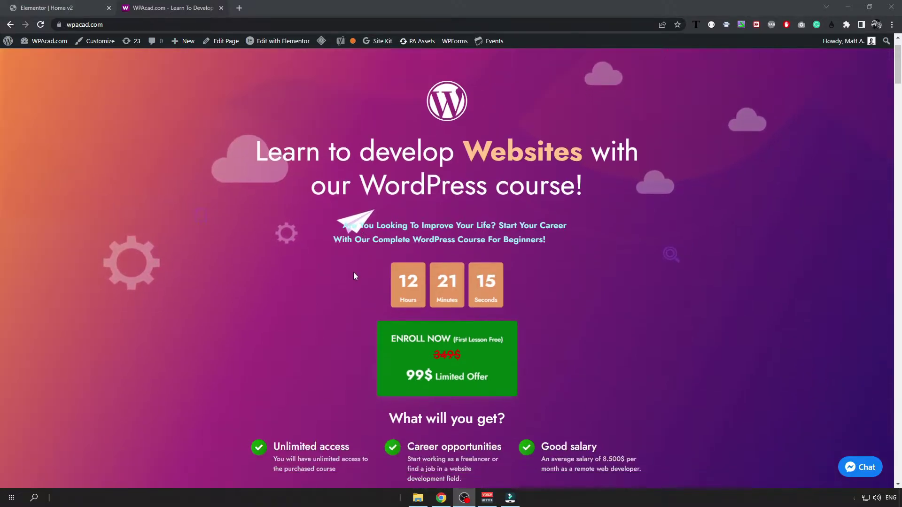
scroll(354, 276, "down", 20)
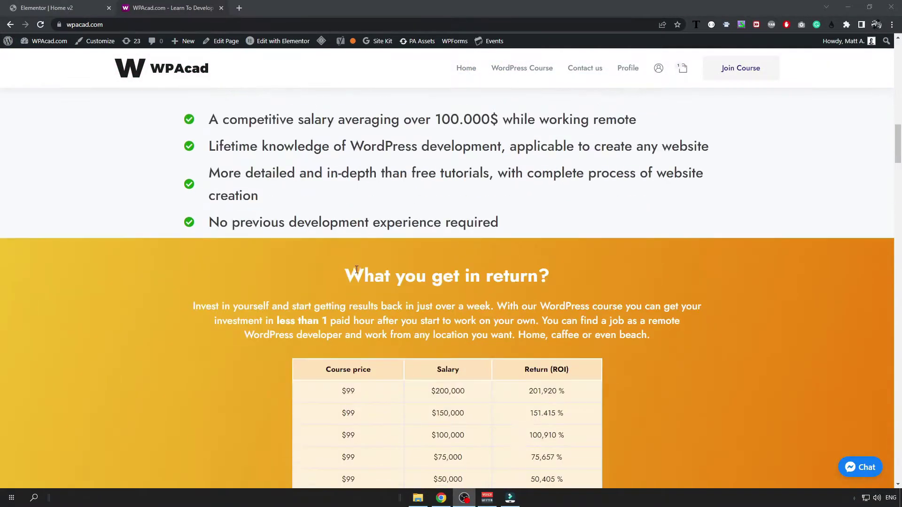
scroll(356, 269, "down", 15)
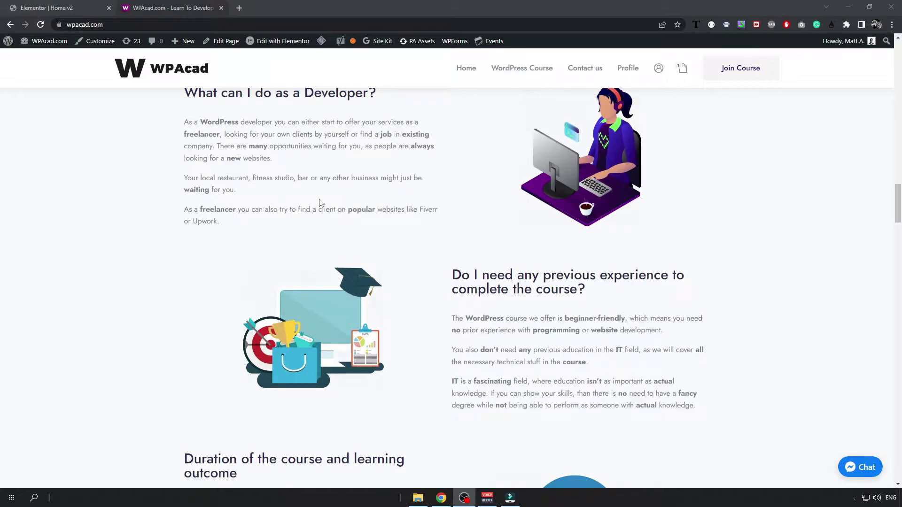
scroll(319, 203, "up", 1)
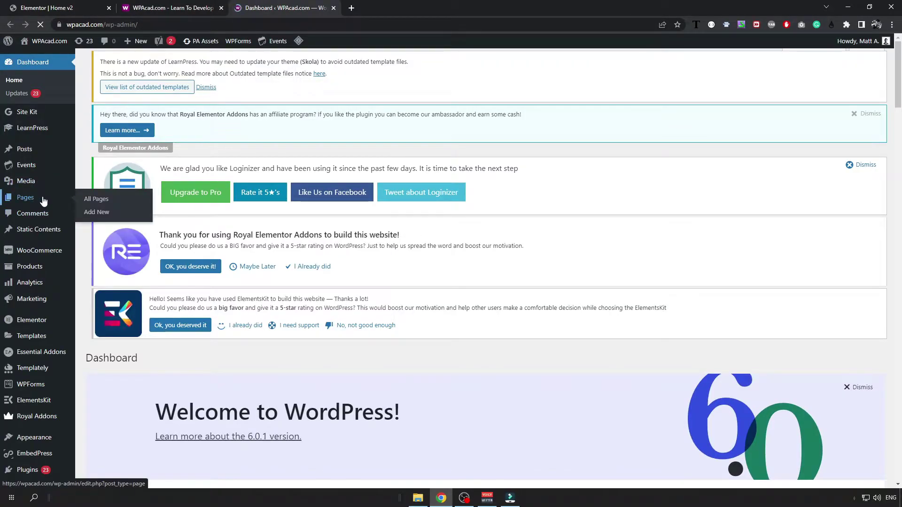
Step: Open Home v2 with Elementor from the All Pages list
left_click(97, 199)
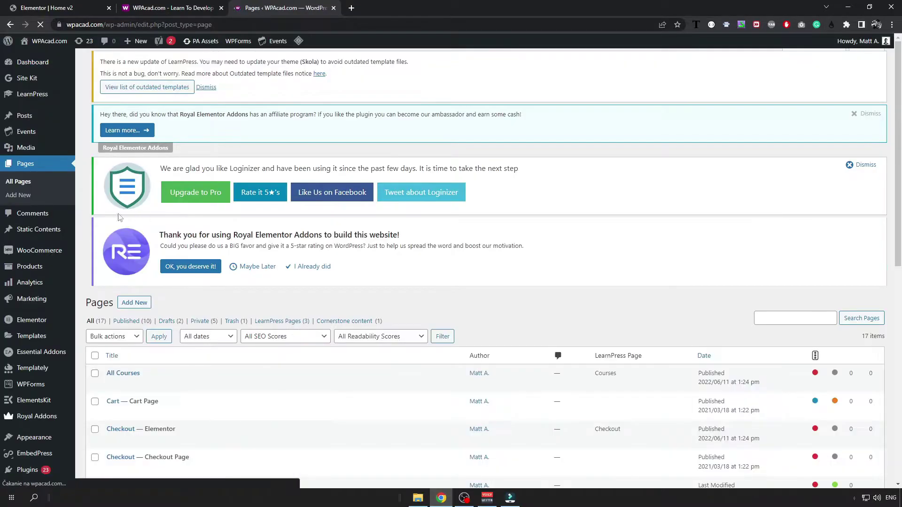
scroll(174, 274, "down", 3)
scroll(136, 350, "down", 1)
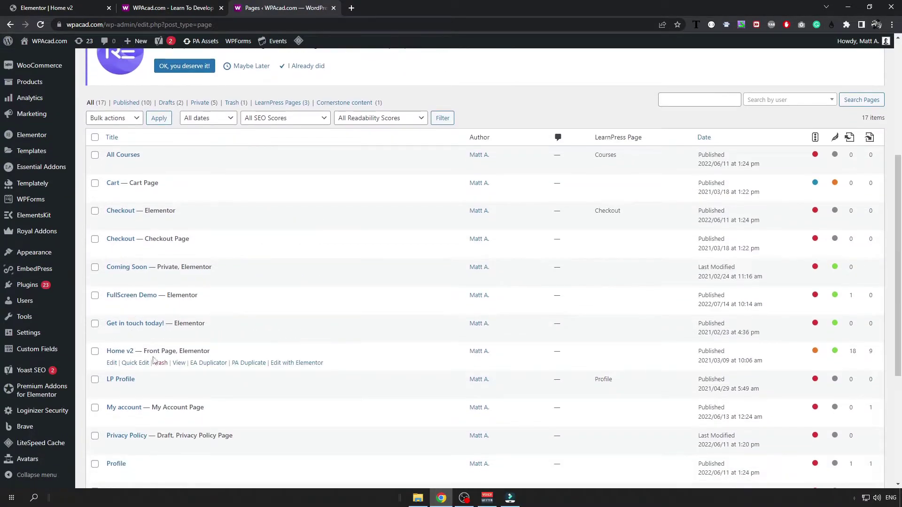
left_click(293, 365)
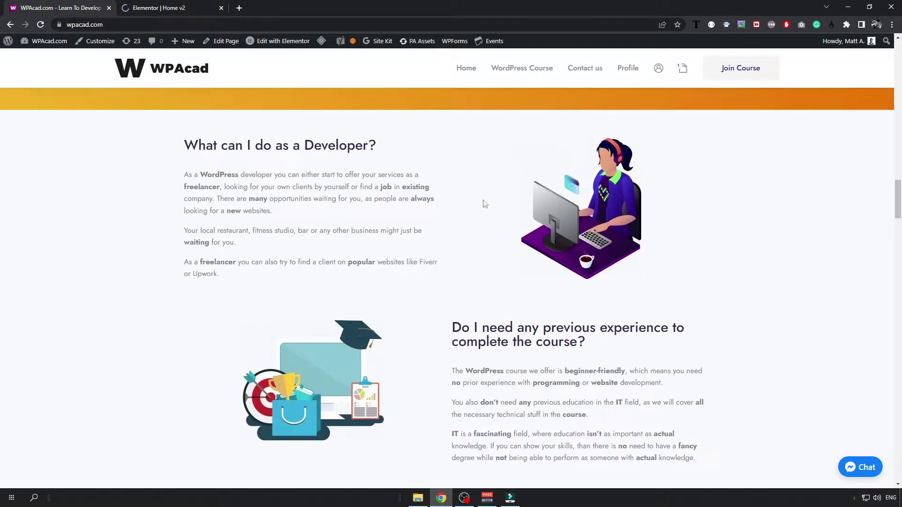
Step: Switch to the Elementor Home v2 tab and scroll to 'What can I do as a Developer?'
scroll(220, 223, "up", 2)
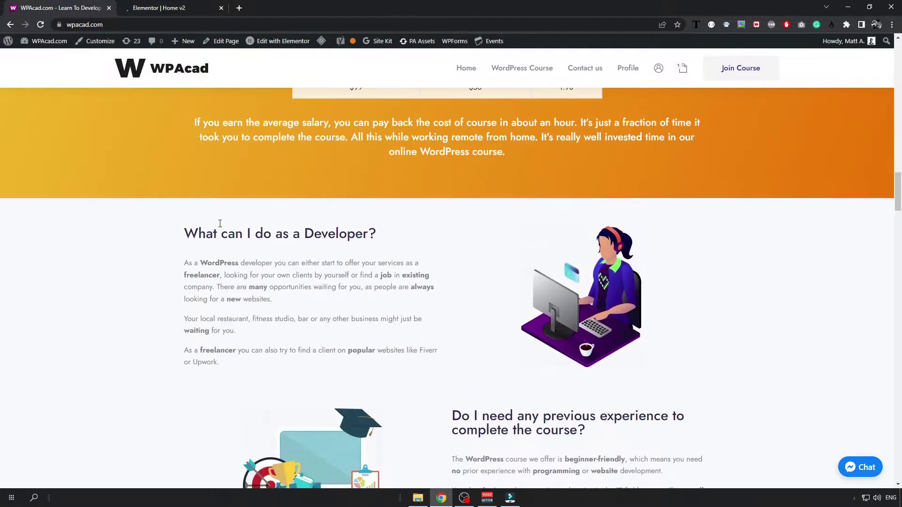
left_click(162, 6)
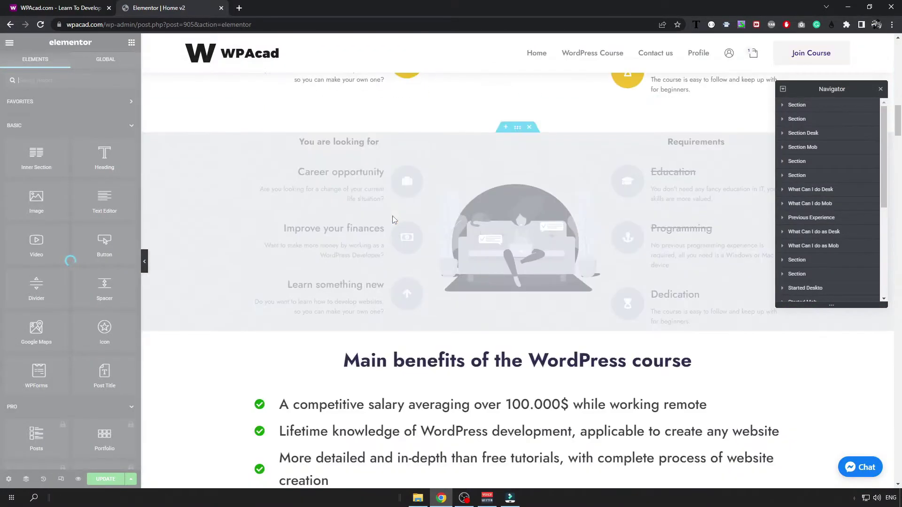
scroll(394, 218, "down", 5)
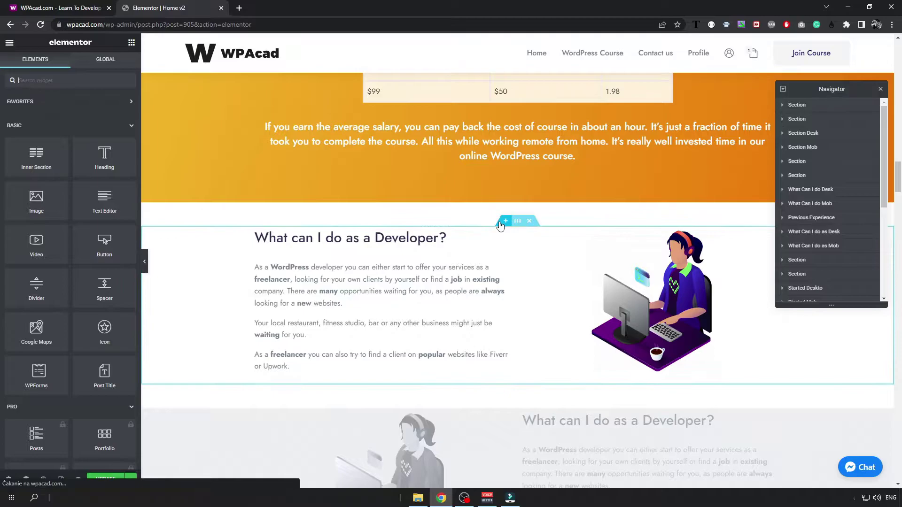
scroll(524, 330, "up", 2)
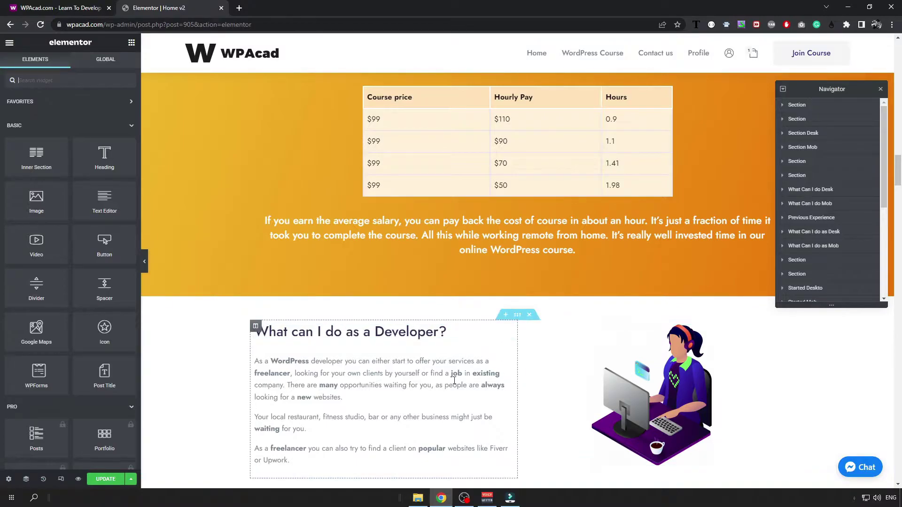
Step: Insert a new section above 'What can I do as a Developer?' awaiting its column structure
left_click(505, 316)
scroll(473, 348, "down", 1)
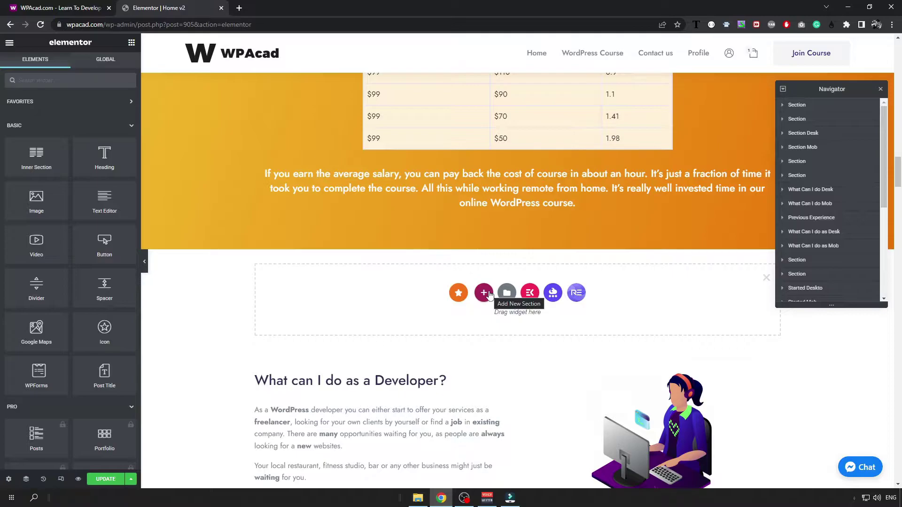
left_click(484, 293)
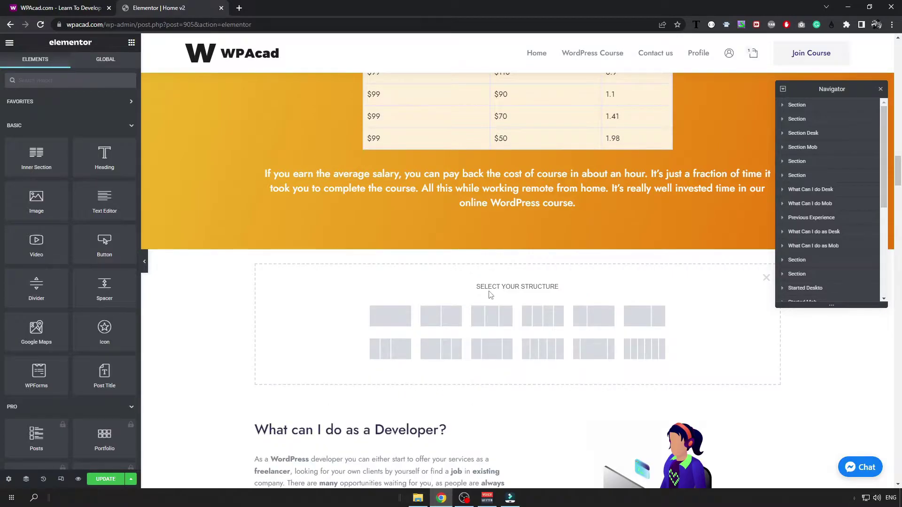
scroll(482, 302, "down", 2)
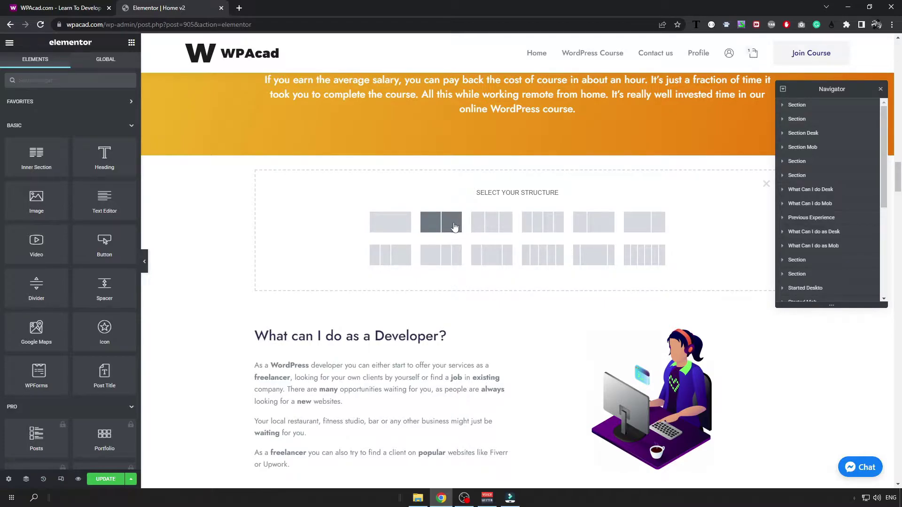
scroll(674, 297, "down", 2)
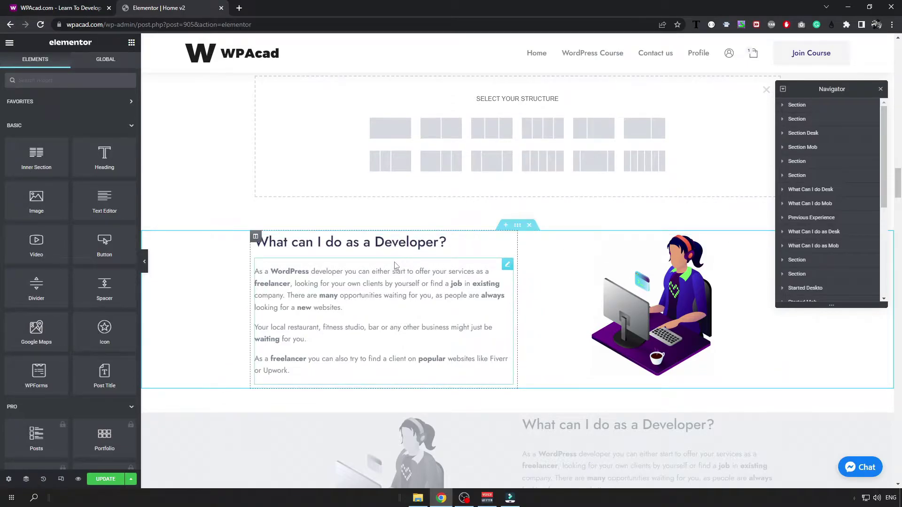
scroll(400, 268, "up", 1)
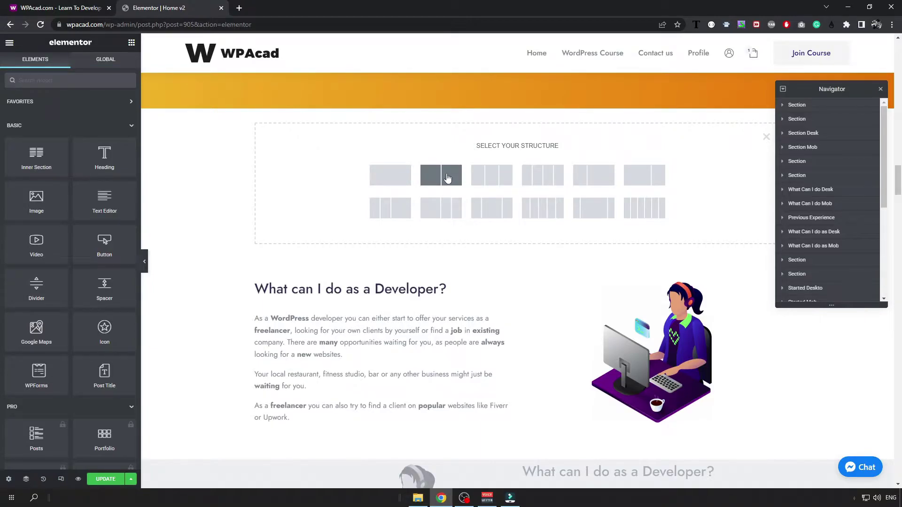
Step: Give the new section a two-equal-column structure
left_click(448, 178)
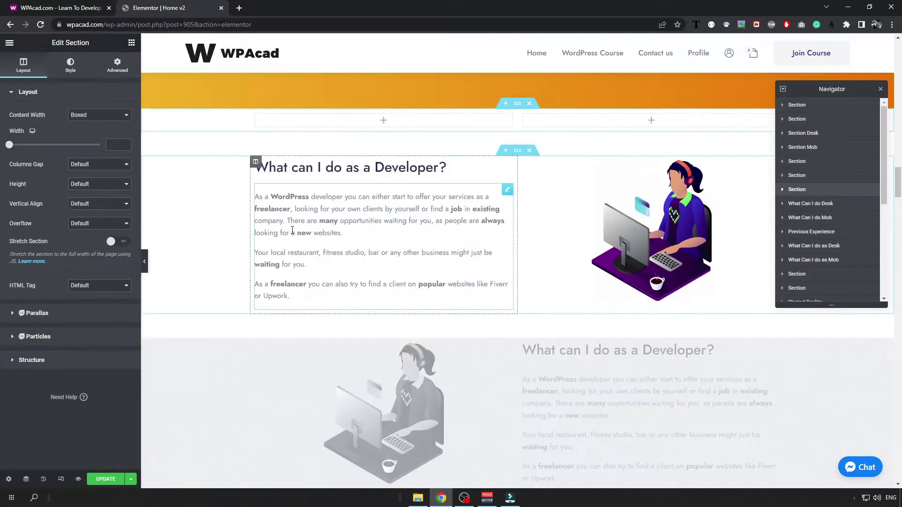
scroll(521, 237, "up", 2)
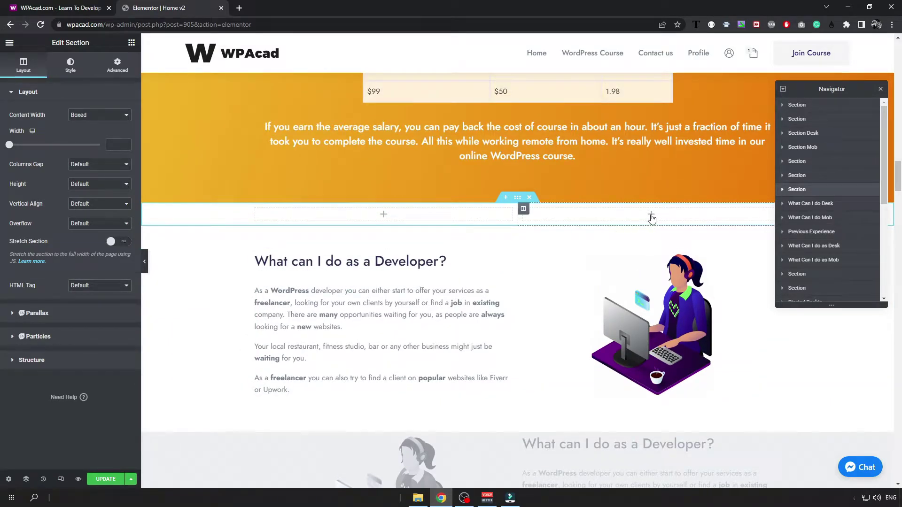
scroll(453, 255, "down", 9)
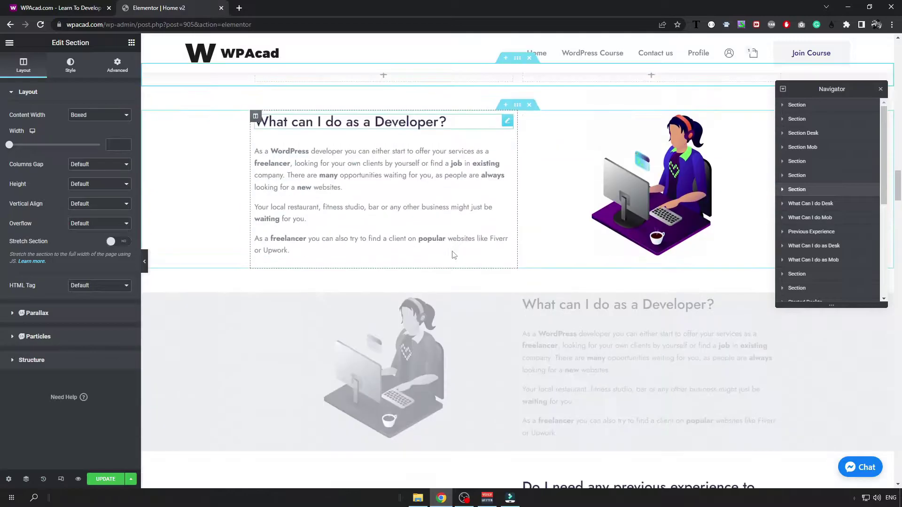
scroll(434, 294, "up", 2)
scroll(434, 294, "up", 5)
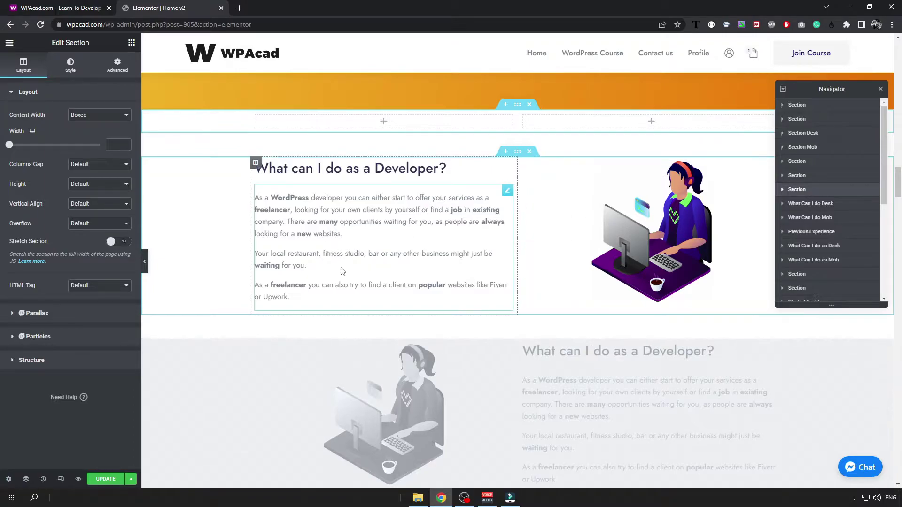
scroll(359, 269, "up", 2)
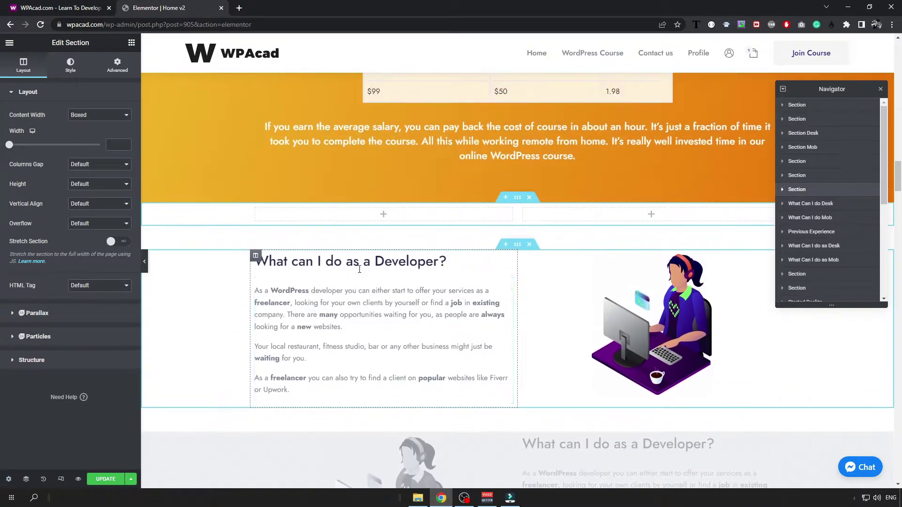
Step: Search the widgets for 'image' and drop an Image widget into the left column
left_click(387, 217)
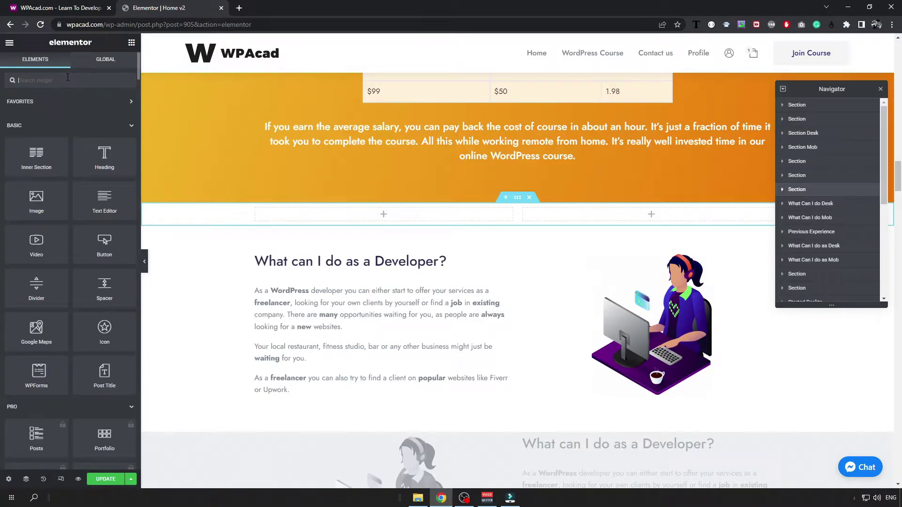
type("image")
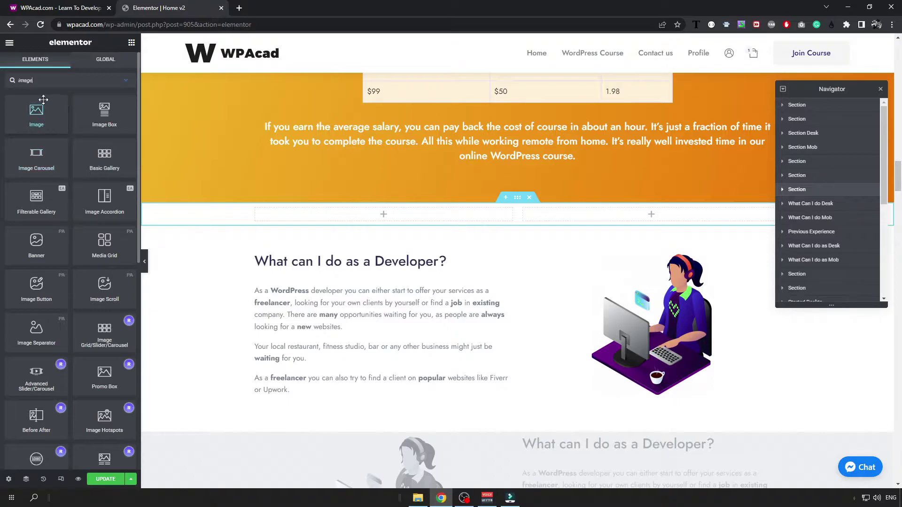
left_click_drag(44, 99, 388, 215)
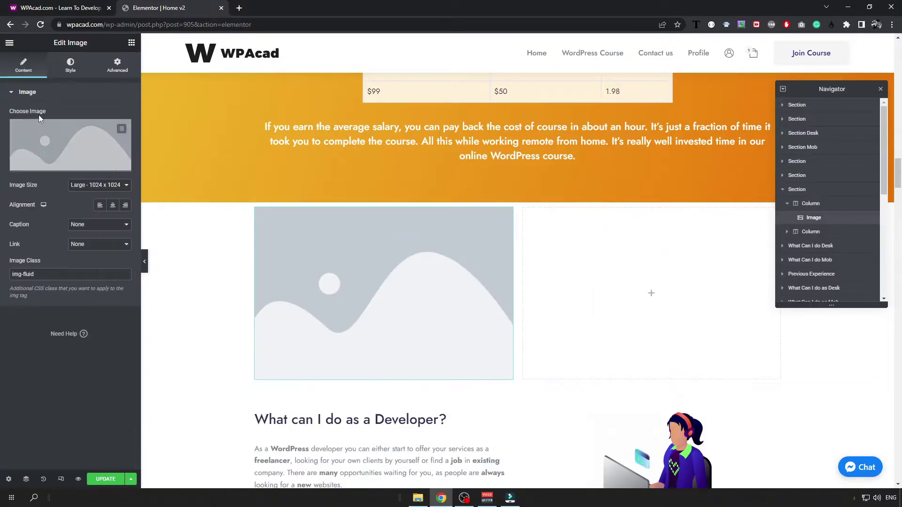
mouse_move(51, 174)
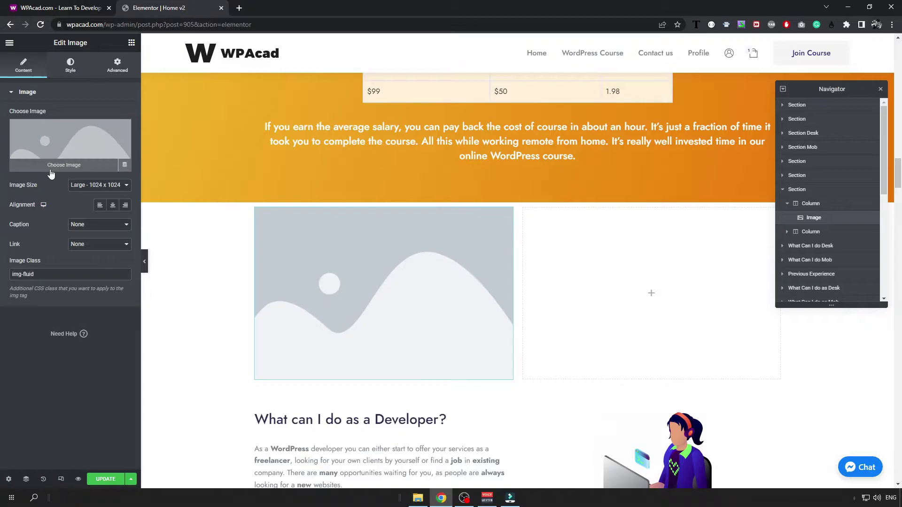
Step: Insert illustration-2.png from the Media Library into the left-column Image widget
left_click(55, 168)
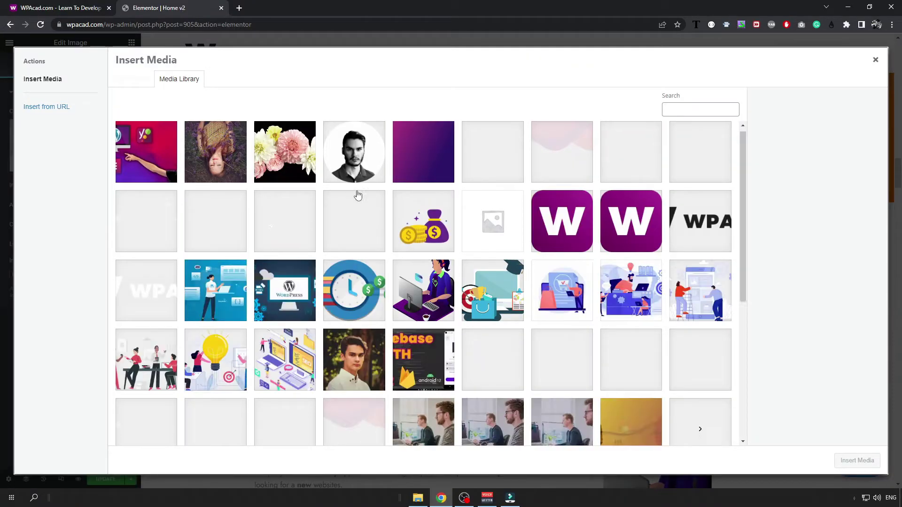
scroll(356, 195, "down", 5)
scroll(423, 258, "down", 2)
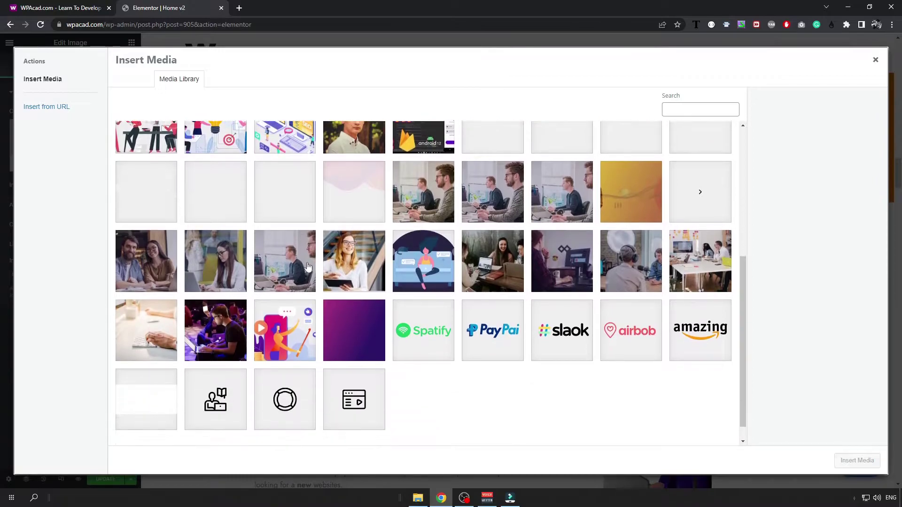
left_click(294, 315)
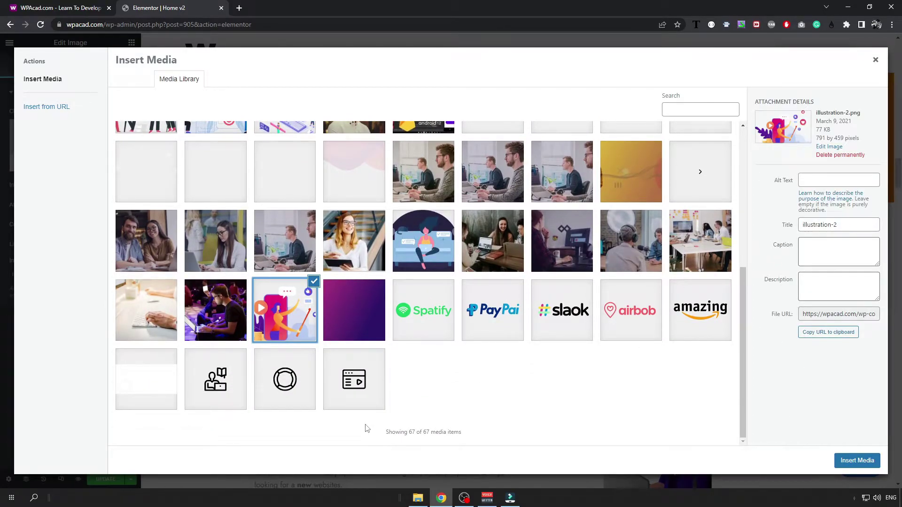
scroll(467, 352, "up", 5)
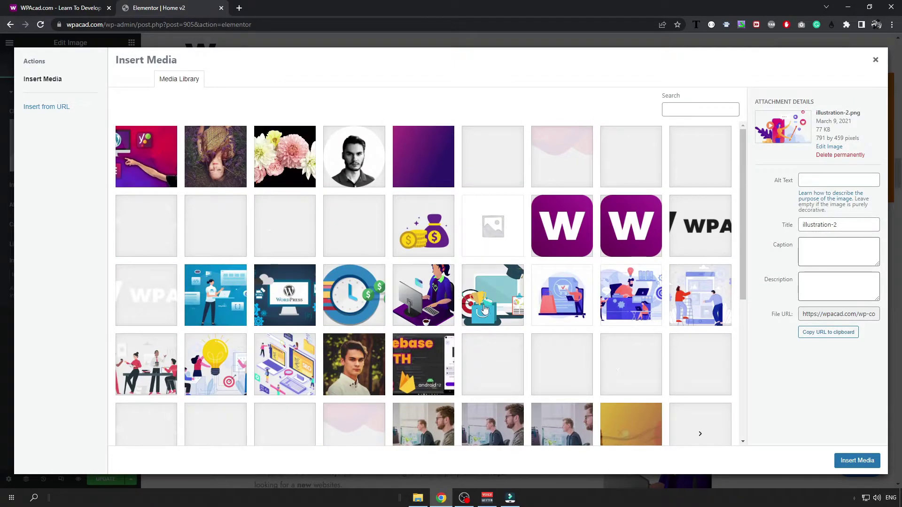
scroll(477, 286, "down", 5)
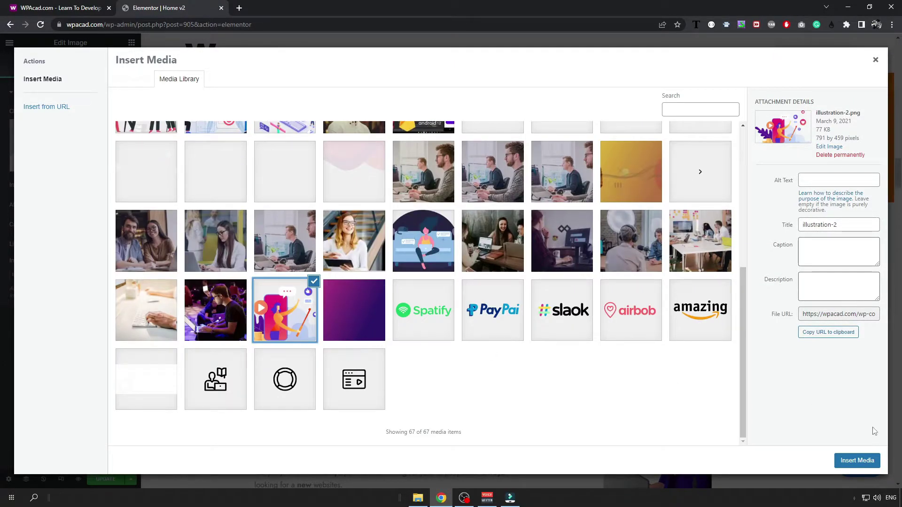
left_click(857, 461)
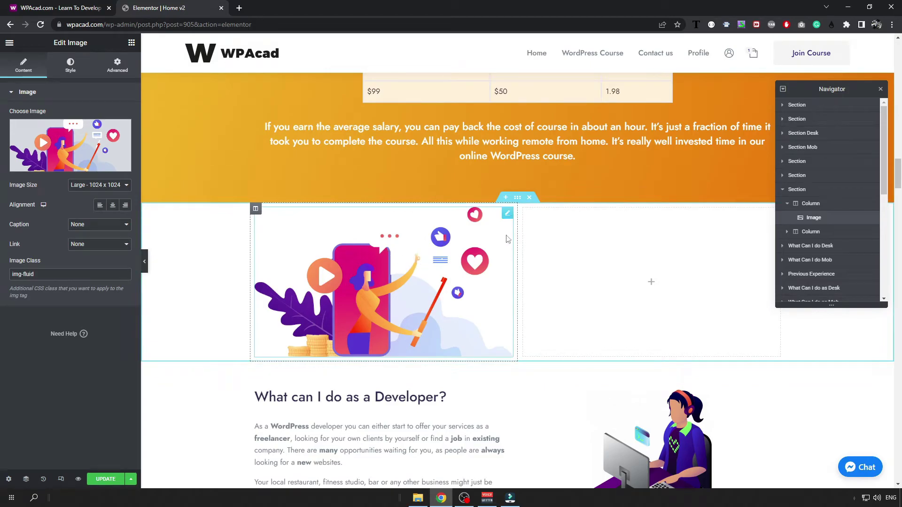
Step: Search widgets for 'ic' and drop an Icon widget into the empty right column
left_click(518, 197)
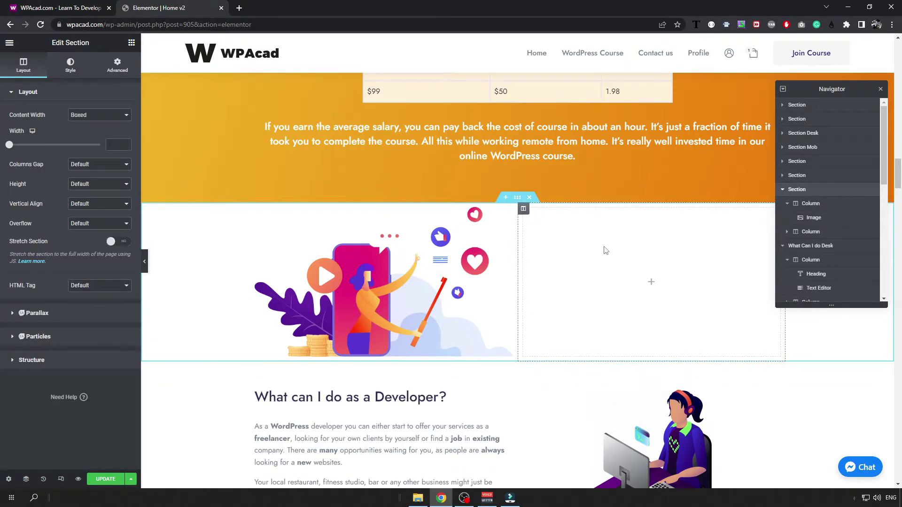
left_click(651, 284)
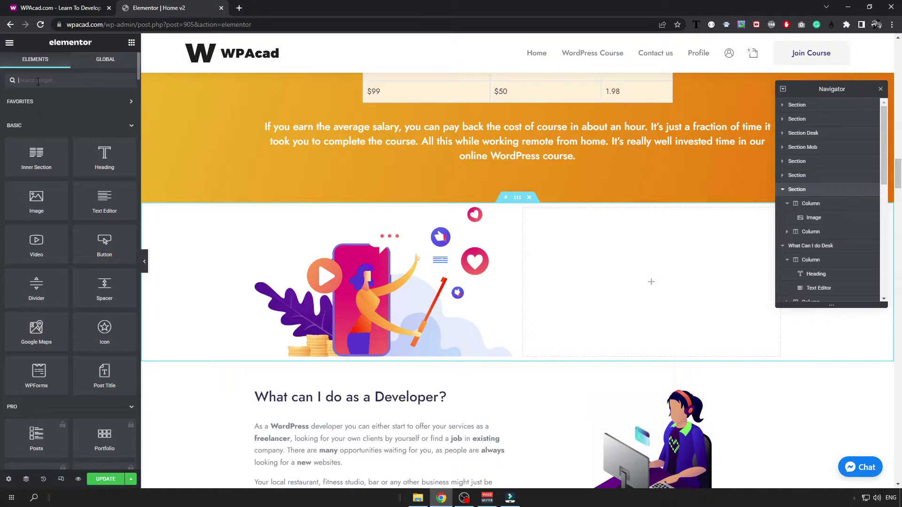
type("ic")
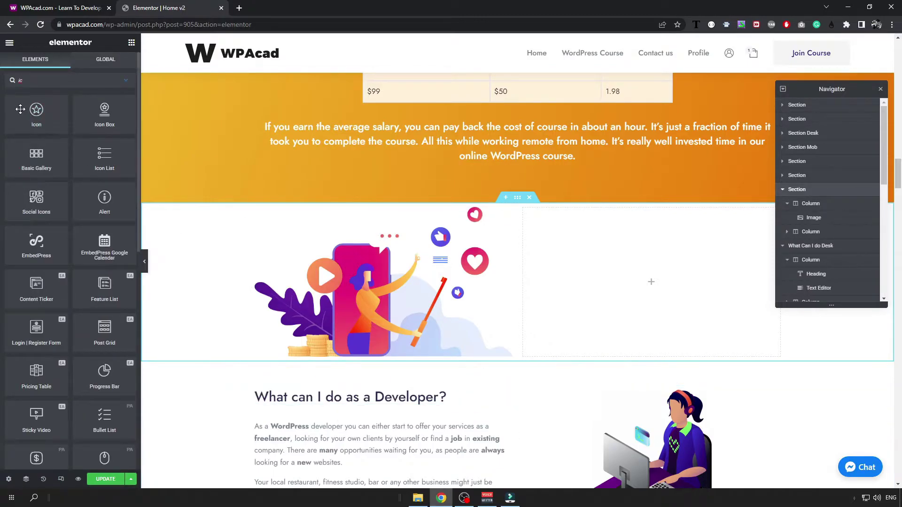
left_click_drag(36, 112, 644, 268)
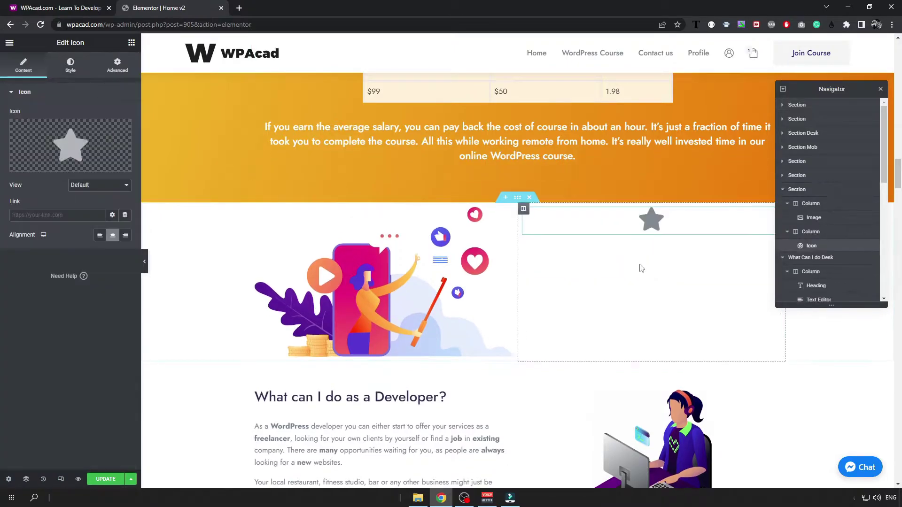
Step: Replace the default star with a shopping cart icon found by searching 'shop' in the Icon Library
left_click(74, 142)
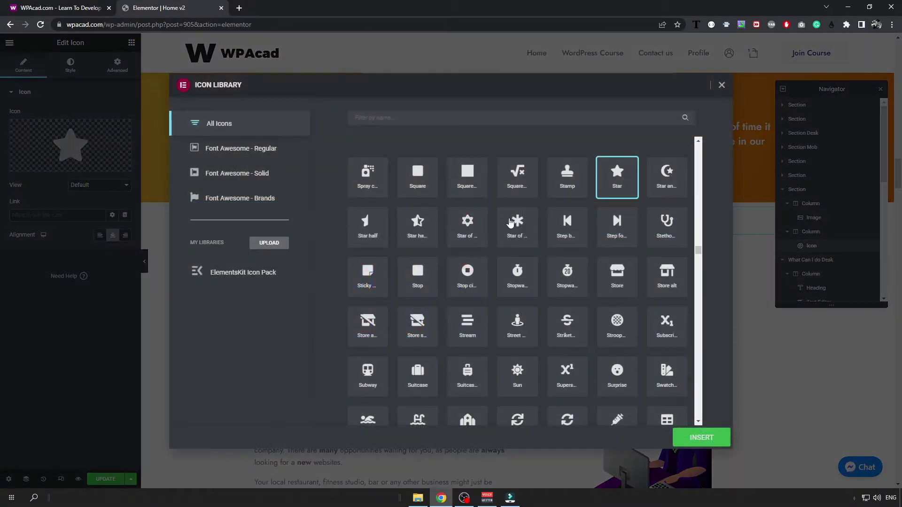
left_click(404, 118)
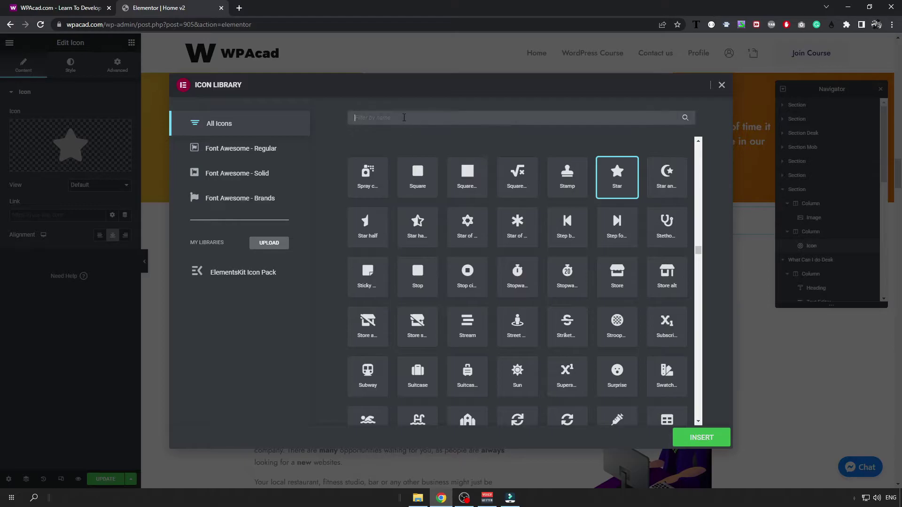
type("shop")
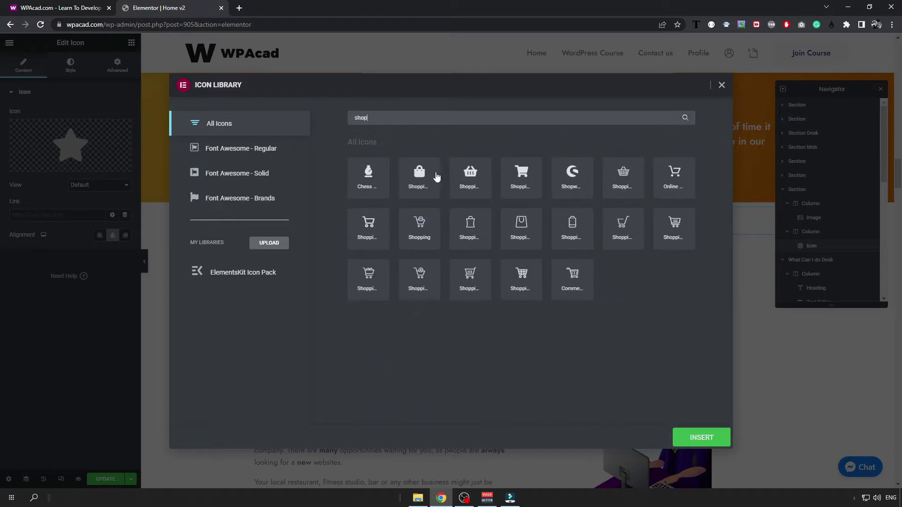
left_click(522, 177)
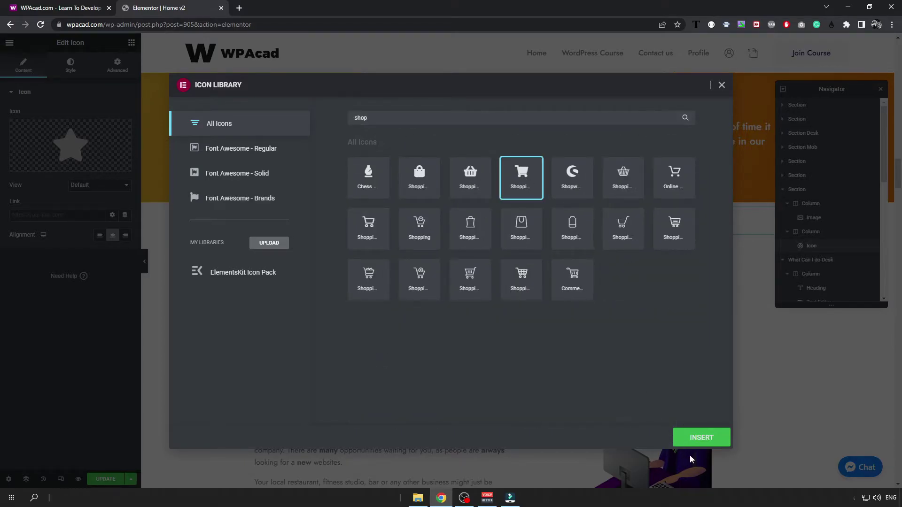
left_click(700, 437)
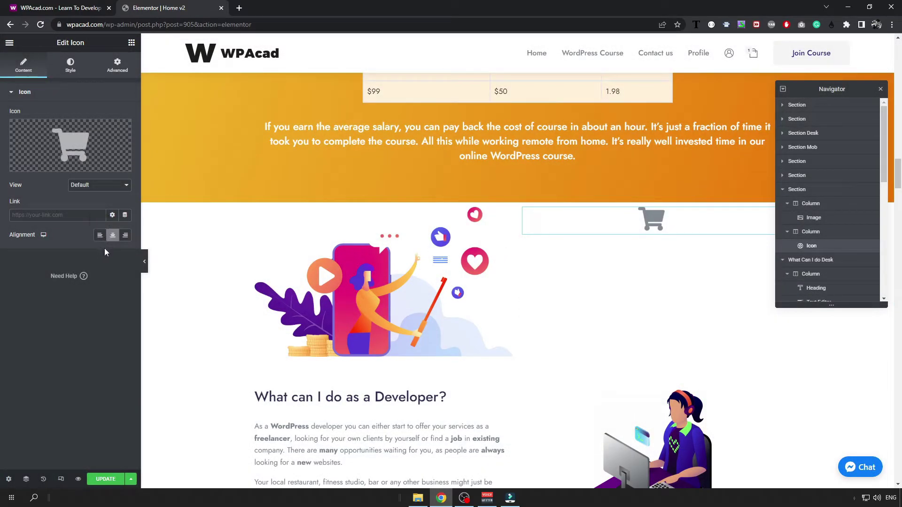
Step: Align the cart icon to the left, then confirm the cart remains selected in the Icon Library
scroll(286, 280, "down", 5)
scroll(288, 282, "down", 15)
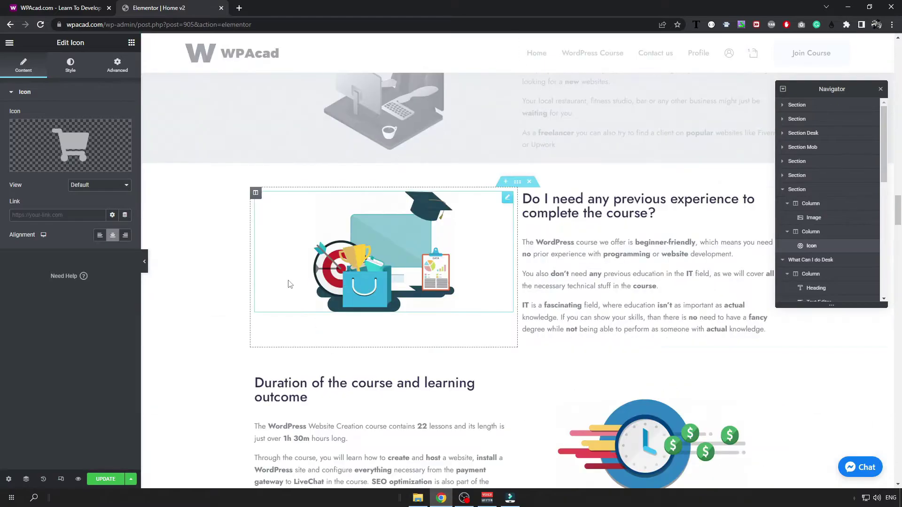
scroll(302, 297, "up", 6)
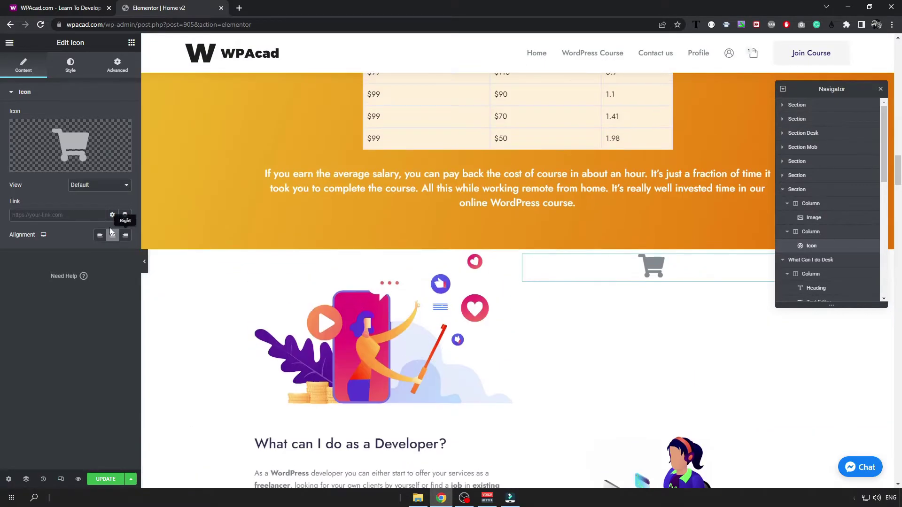
left_click(99, 235)
left_click(65, 160)
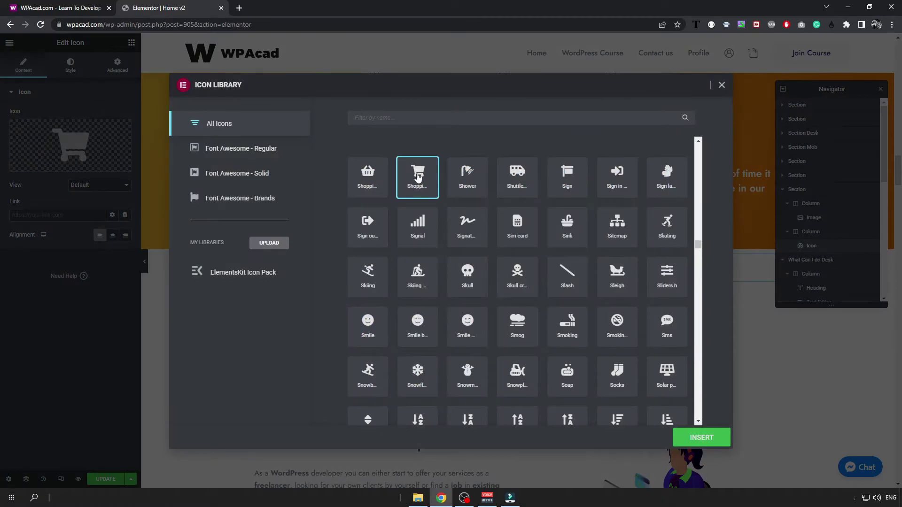
left_click(722, 84)
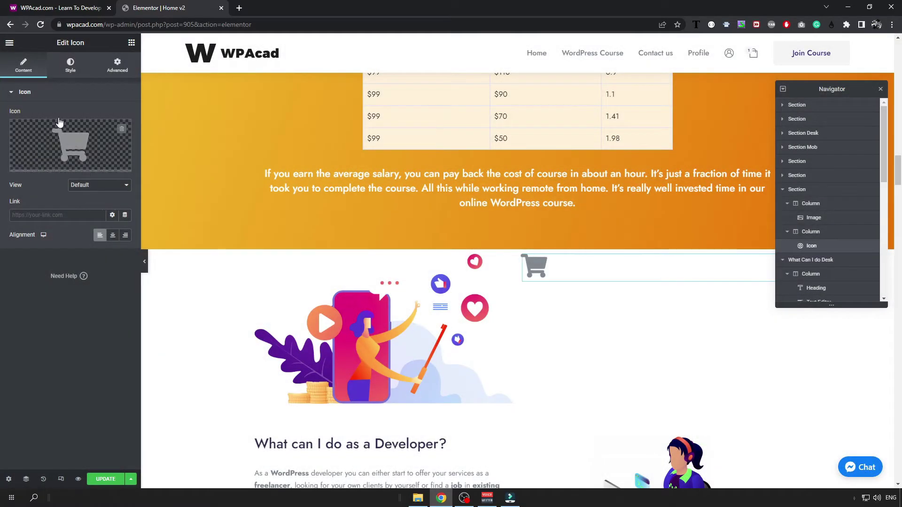
Step: Set the cart icon's Style primary colour to black (#000000) instead of the default red
left_click(65, 70)
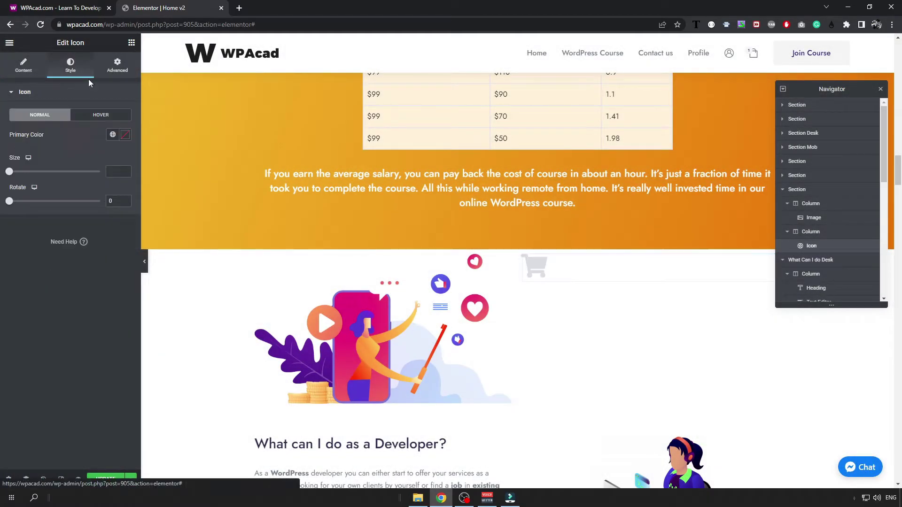
left_click(124, 136)
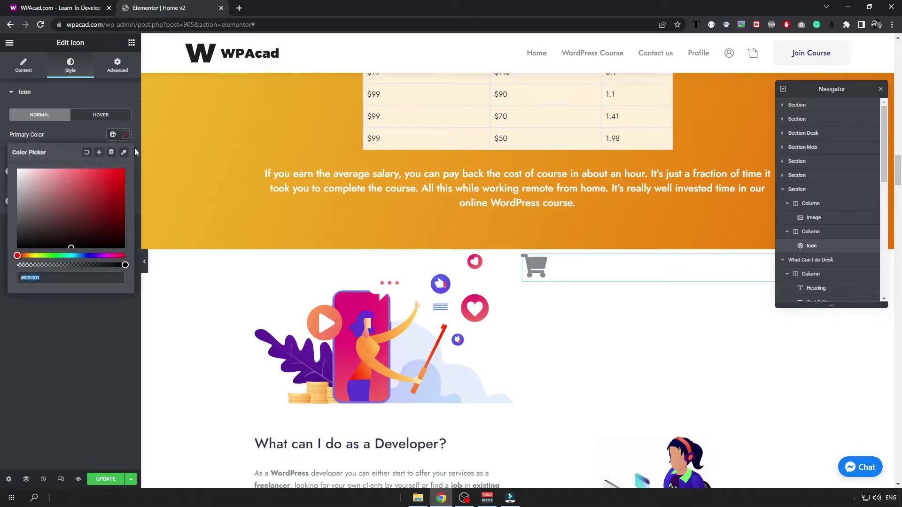
scroll(256, 282, "down", 1)
left_click(114, 207)
mouse_move(122, 202)
left_mouse_down()
mouse_move(173, 151)
mouse_move(131, 256)
left_mouse_up()
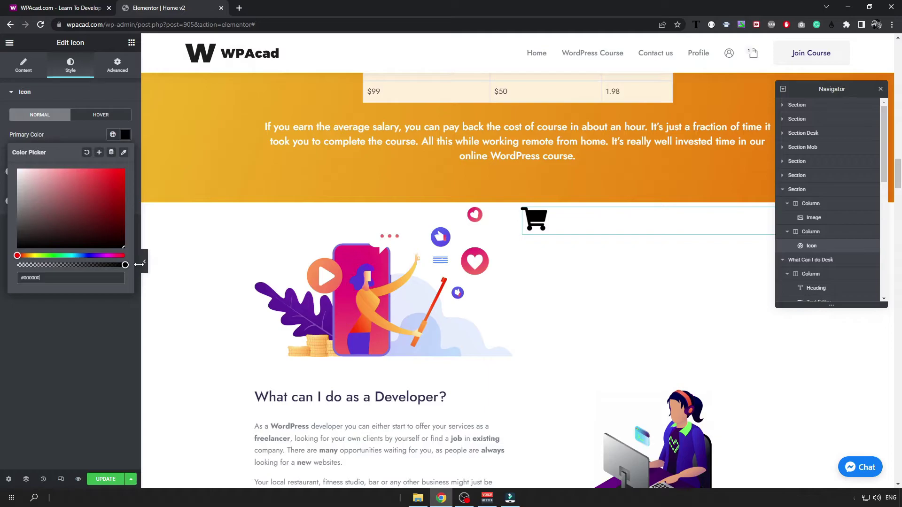
left_click_drag(28, 259, 11, 257)
mouse_move(75, 205)
left_mouse_down()
mouse_move(66, 202)
mouse_move(18, 247)
mouse_move(18, 224)
mouse_move(18, 234)
left_mouse_up()
left_click(49, 339)
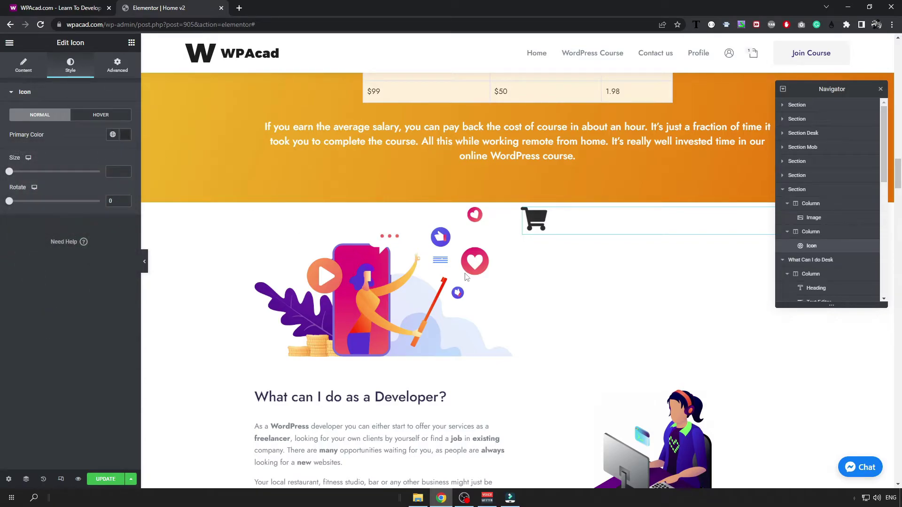
Step: Add a Heading widget under the cart icon titled 'Make sure to check your cart'
left_click(517, 197)
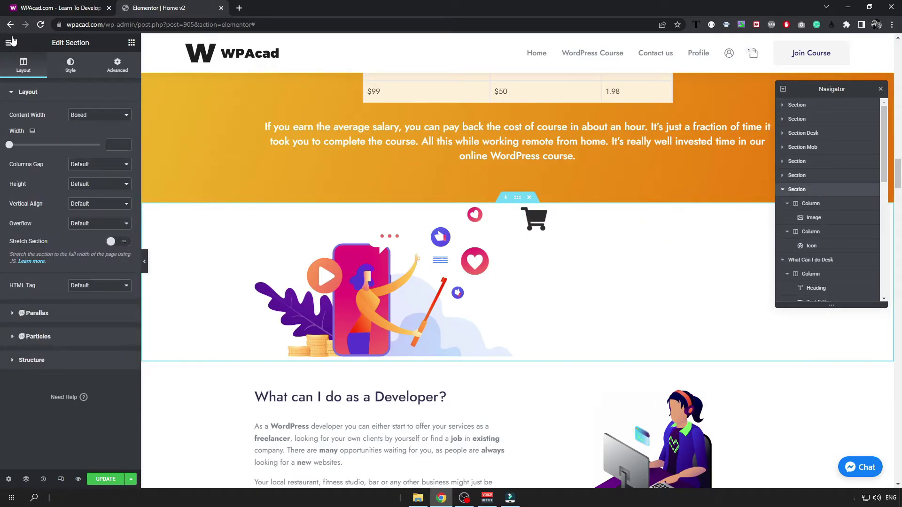
left_click(10, 42)
left_click(10, 43)
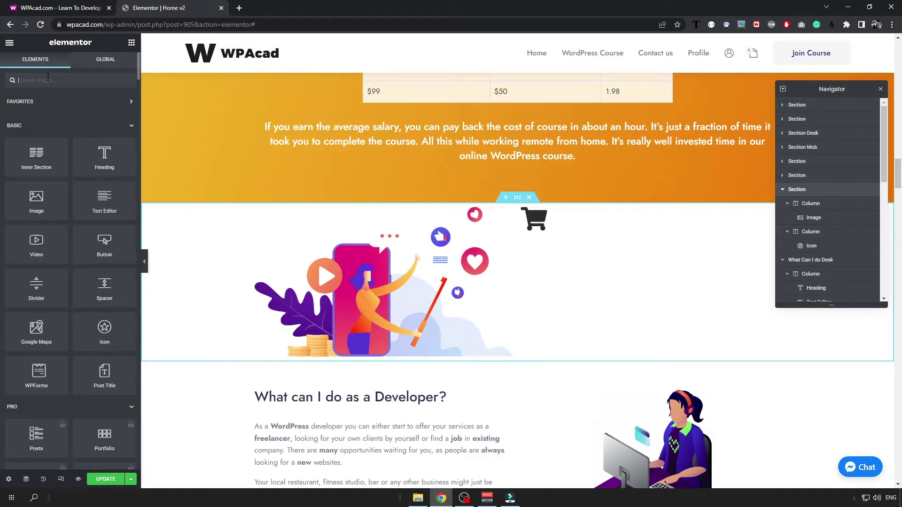
type("text")
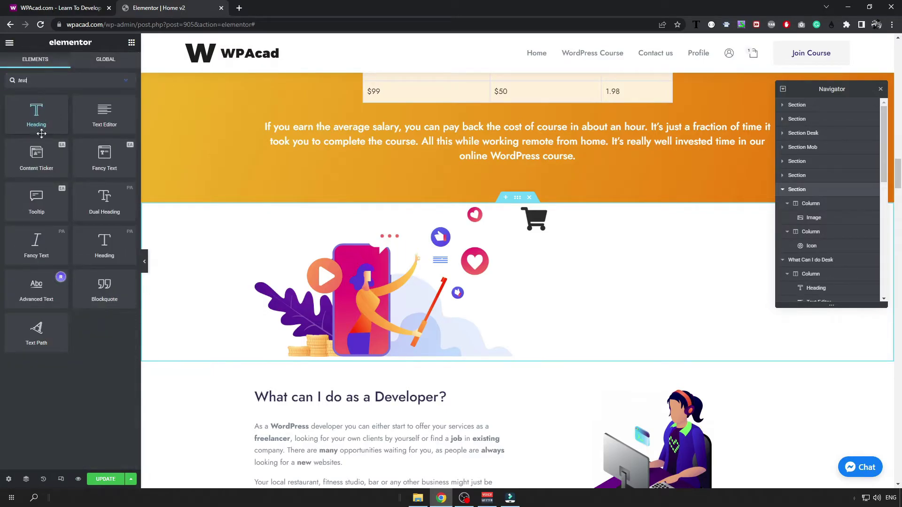
left_click_drag(41, 110, 584, 230)
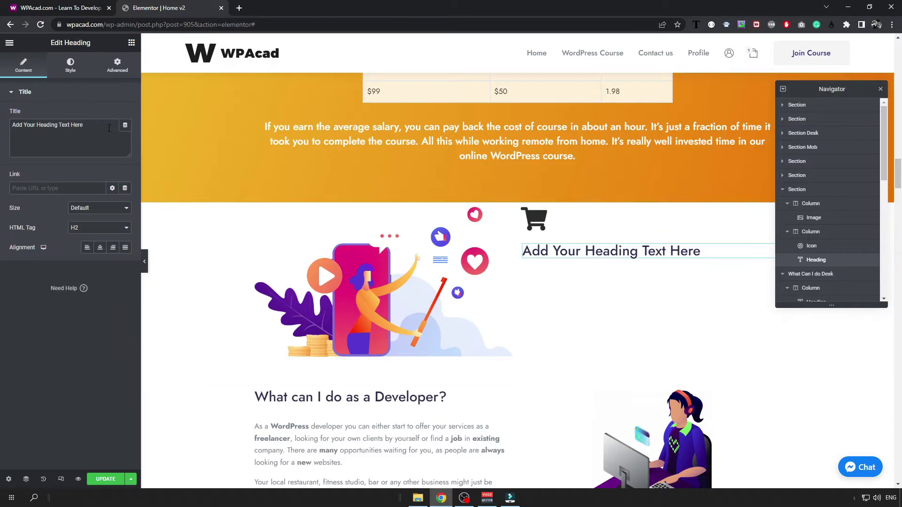
triple_click(92, 133)
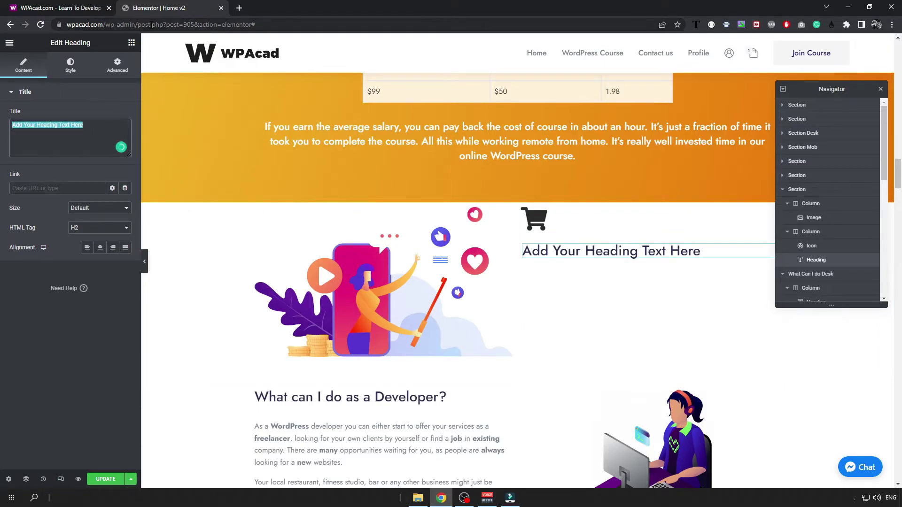
type("Make sure to ")
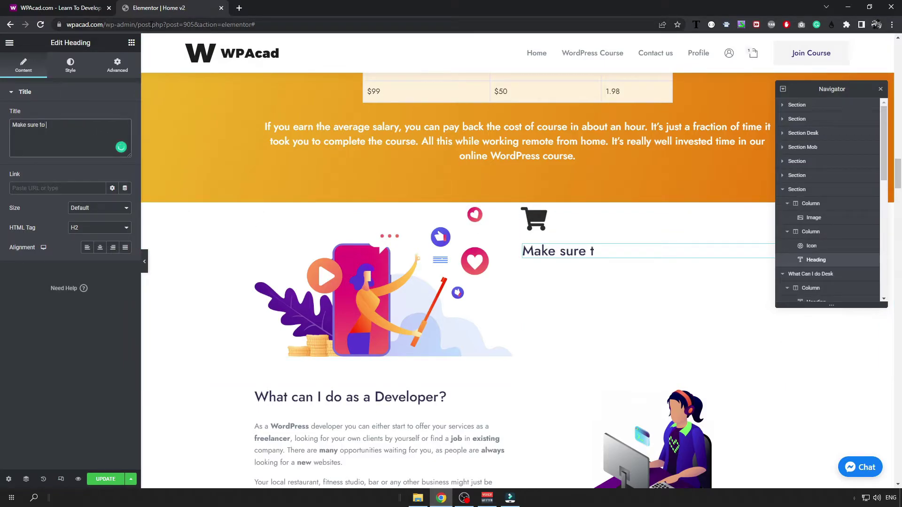
type("check you")
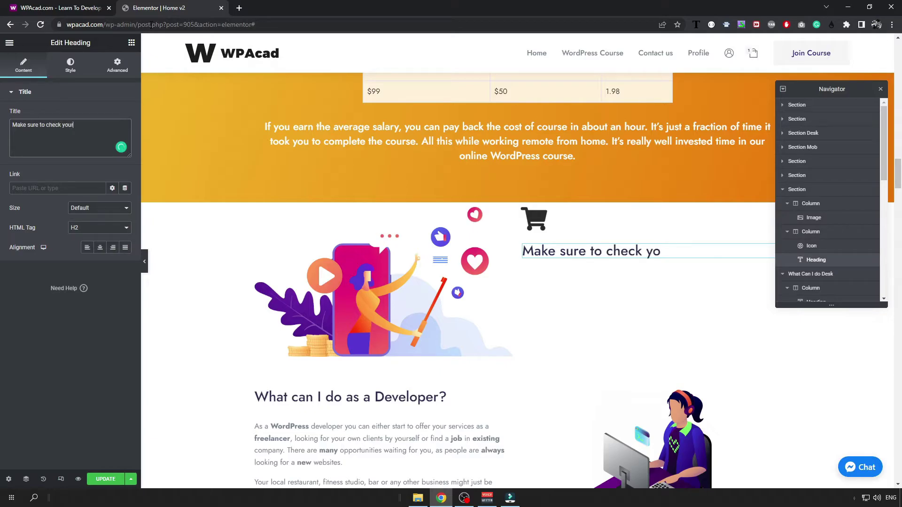
type("r cart!")
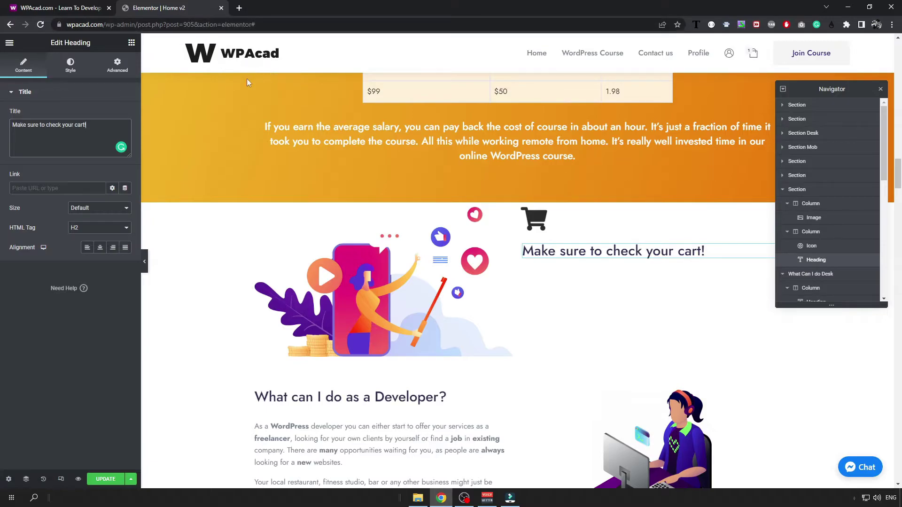
Step: Add a Text Editor below the heading and paste its Lorem text twice to make three copies
left_click(9, 43)
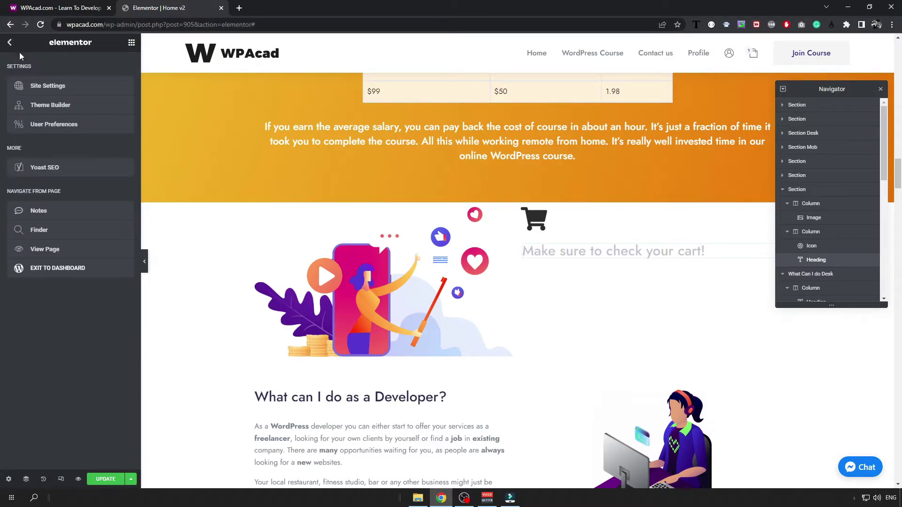
left_click(11, 44)
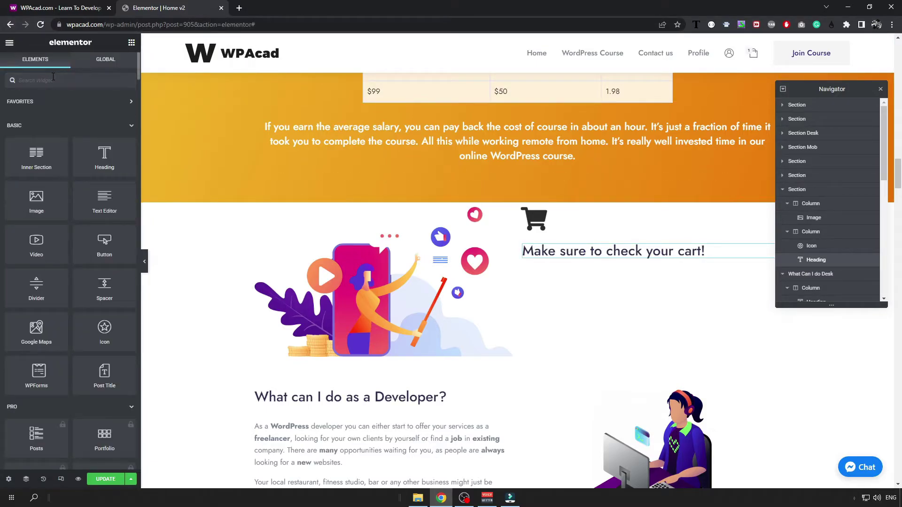
left_click(53, 80)
type("text")
left_click_drag(108, 112, 575, 258)
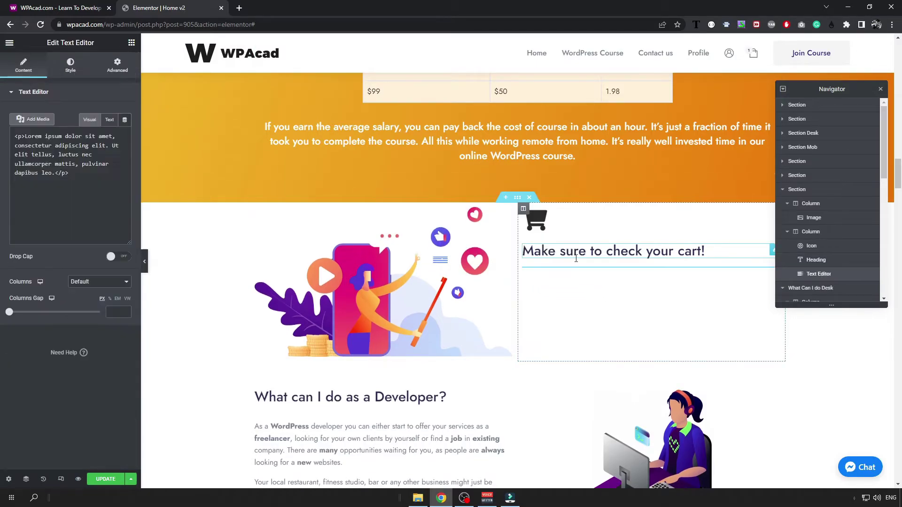
left_click(89, 202)
key("ctrl+a")
key("ctrl+c")
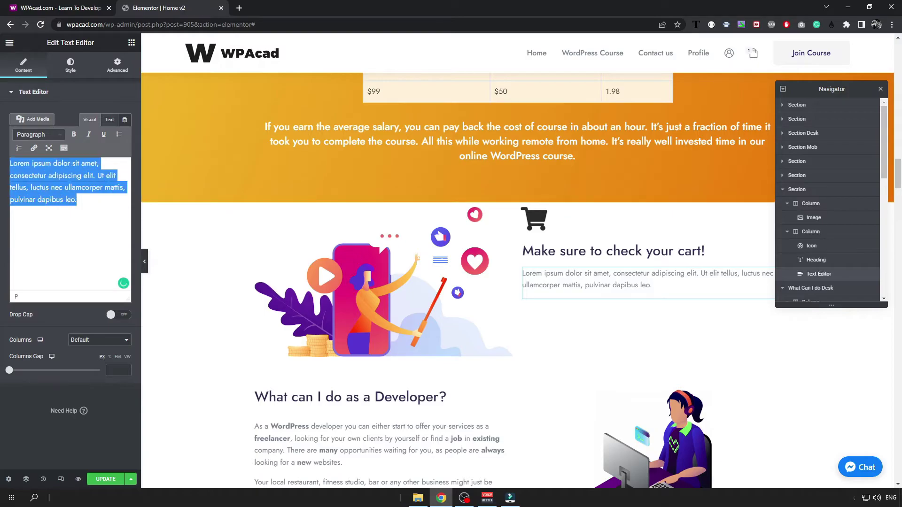
left_click(100, 202)
key("ctrl+v")
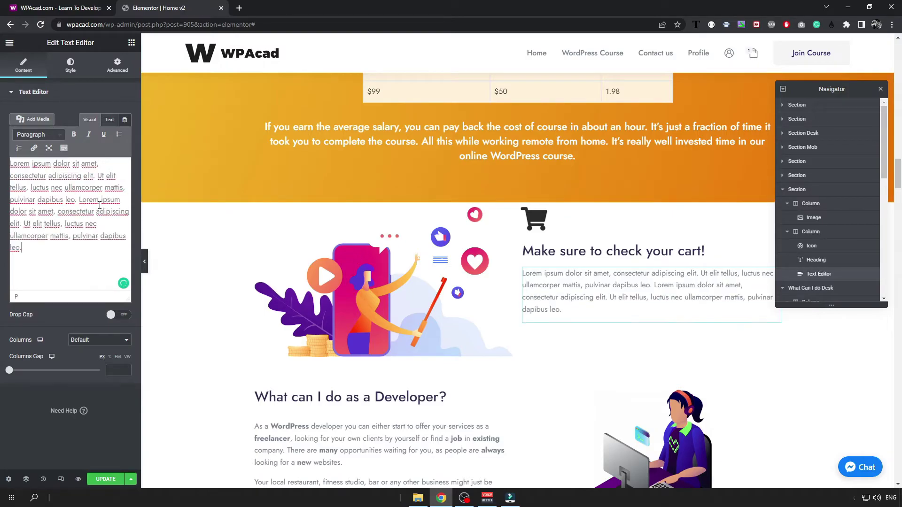
key("ctrl+v")
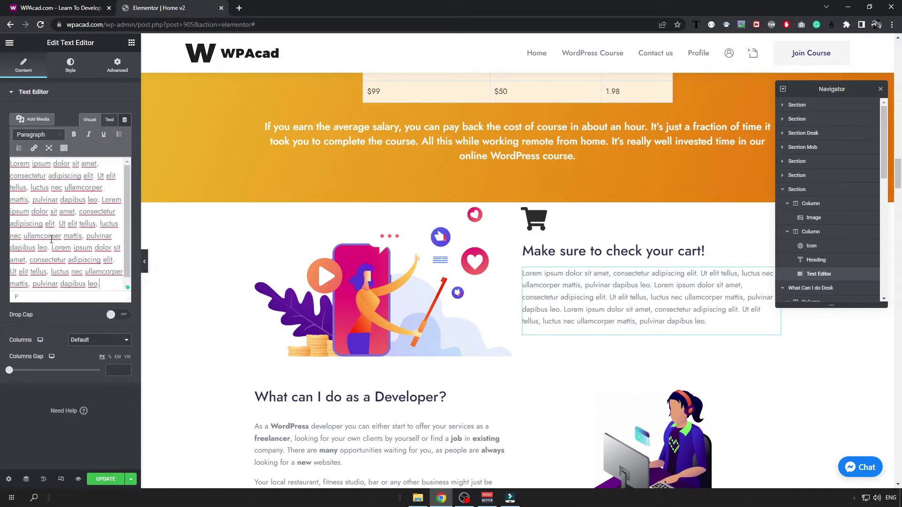
Step: Bold the words 'luctus', 'ullamcorper' and 'consectetur' in the paragraph
double_click(32, 187)
key("ctrl+b")
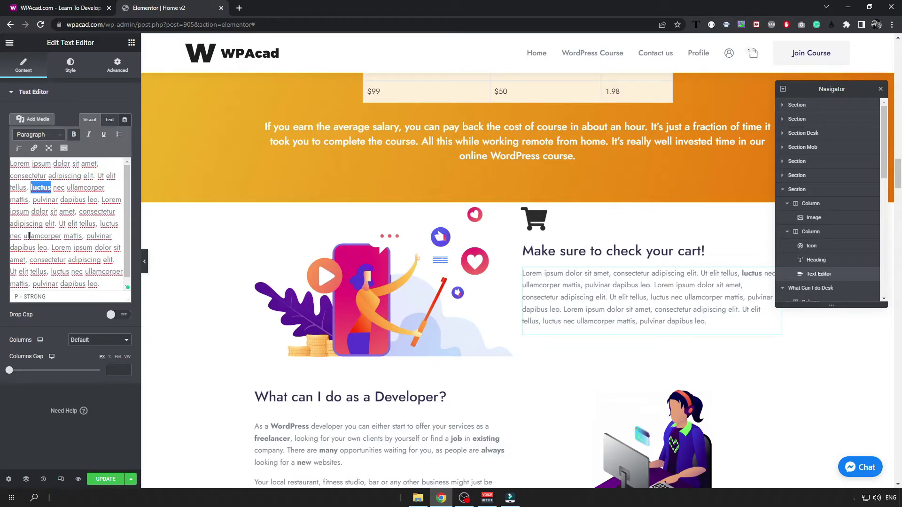
left_click_drag(23, 236, 59, 236)
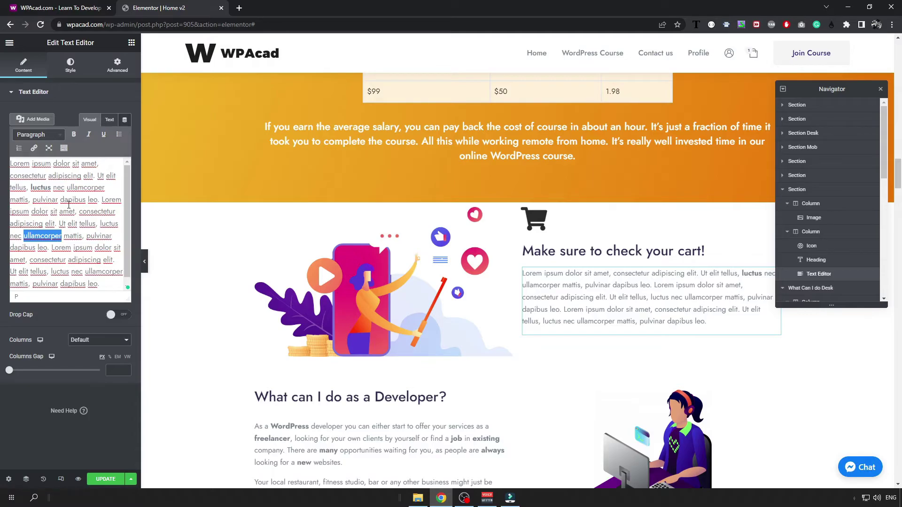
key("ctrl+b")
left_click(82, 259)
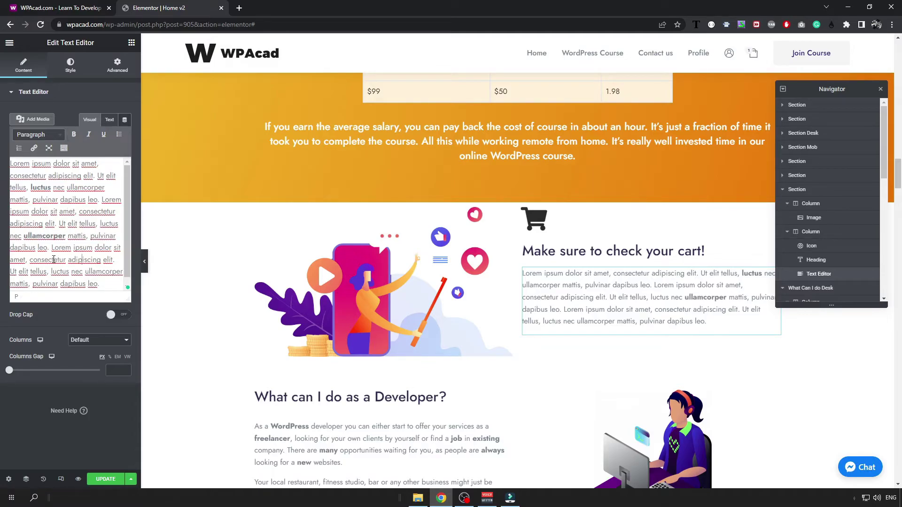
left_click_drag(31, 262, 65, 261)
key("ctrl+b")
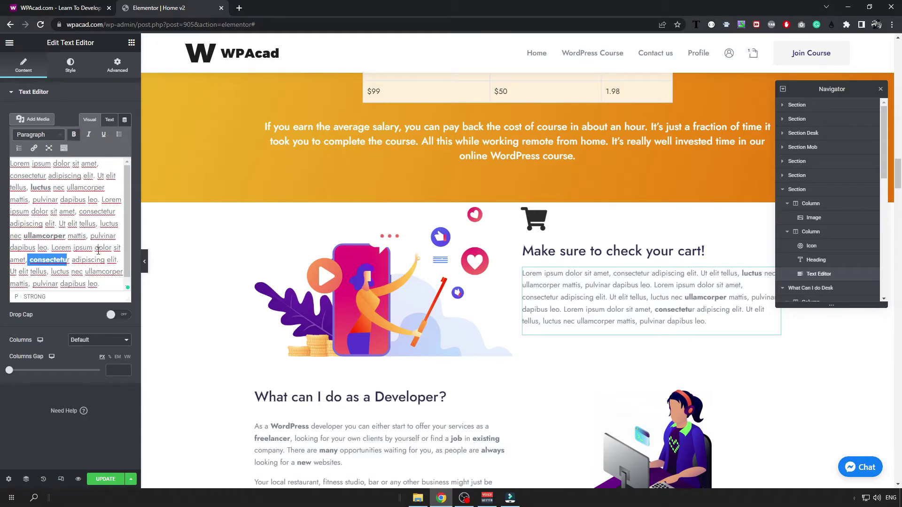
key("Right")
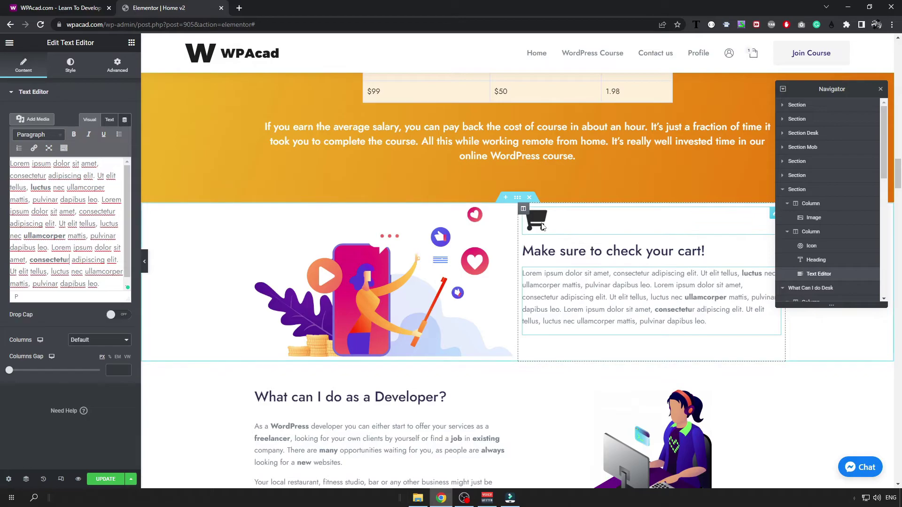
Step: Select the cart icon widget, then open the Edit Section settings for its parent section in the Navigator
left_click(542, 226)
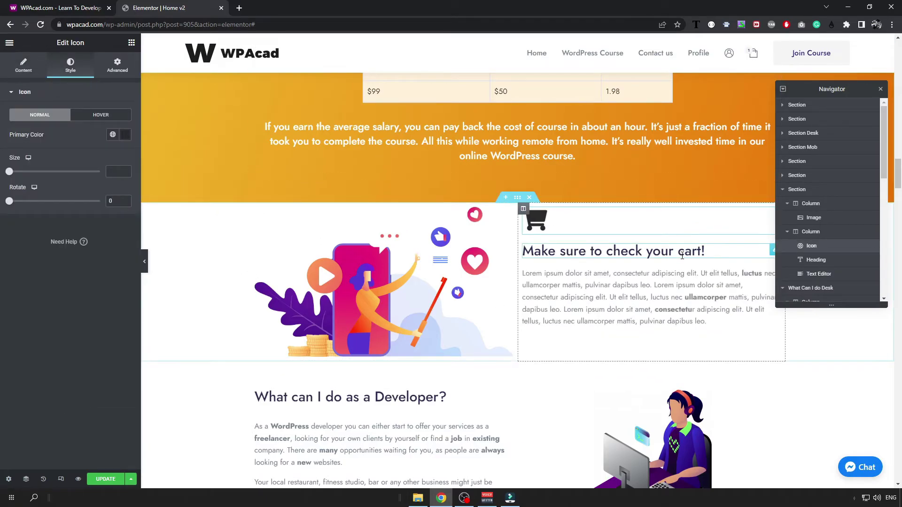
scroll(683, 255, "down", 1)
scroll(594, 228, "up", 1)
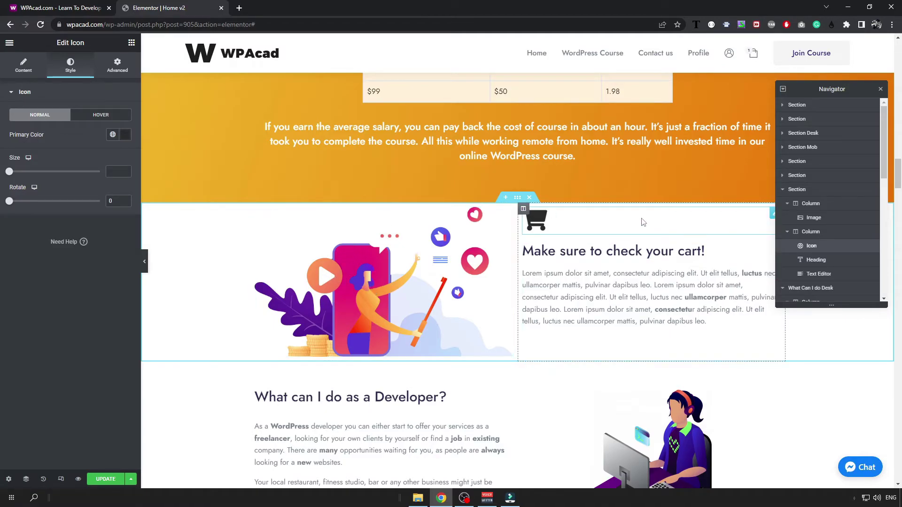
left_click(803, 190)
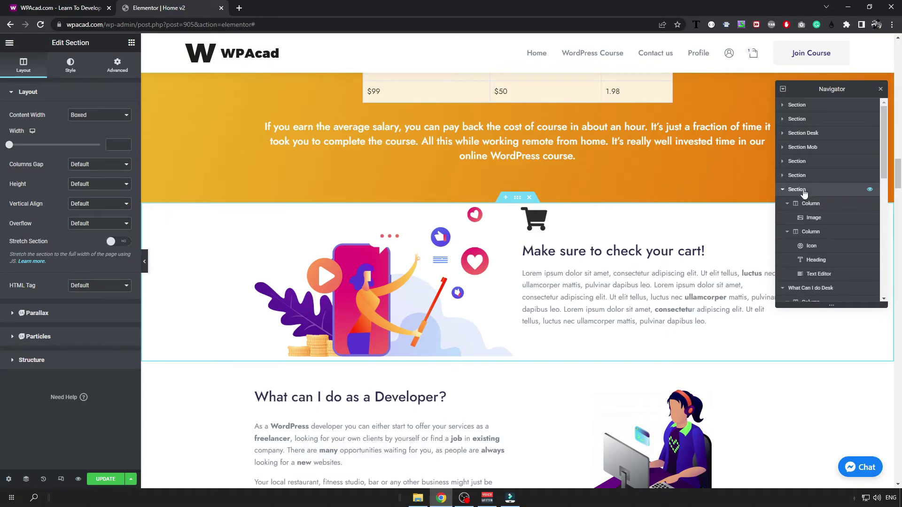
Step: Duplicate the cart section so a copy appears directly below it
right_click(804, 192)
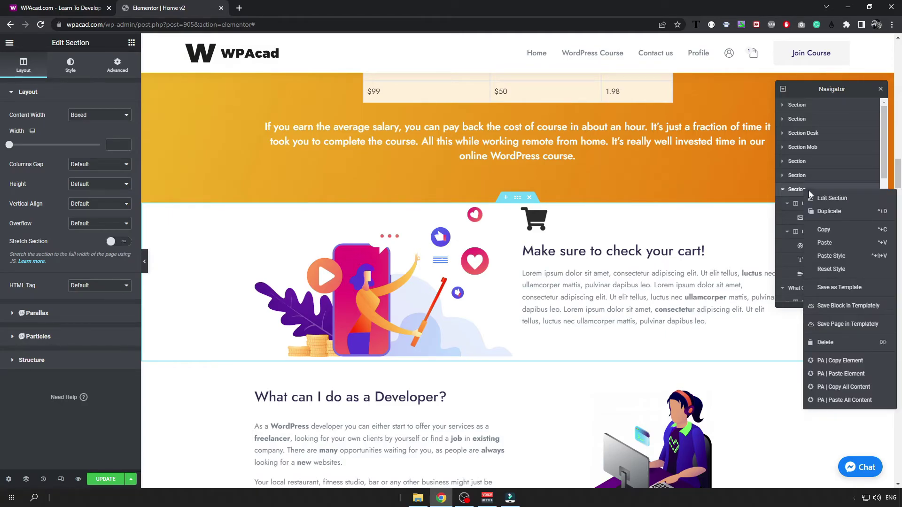
left_click(841, 217)
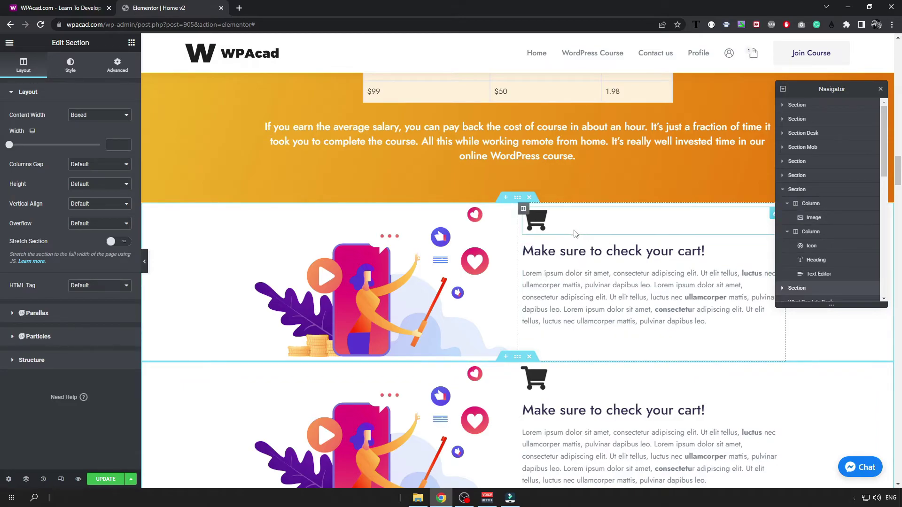
scroll(577, 217, "down", 1)
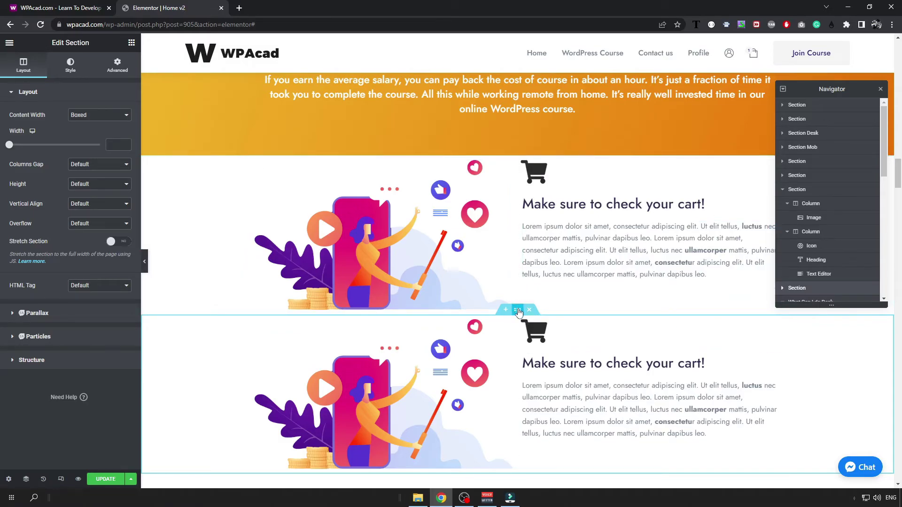
scroll(812, 245, "down", 1)
Step: In the copy, move the image column below the text column so text sits left, illustration right
left_click(811, 245)
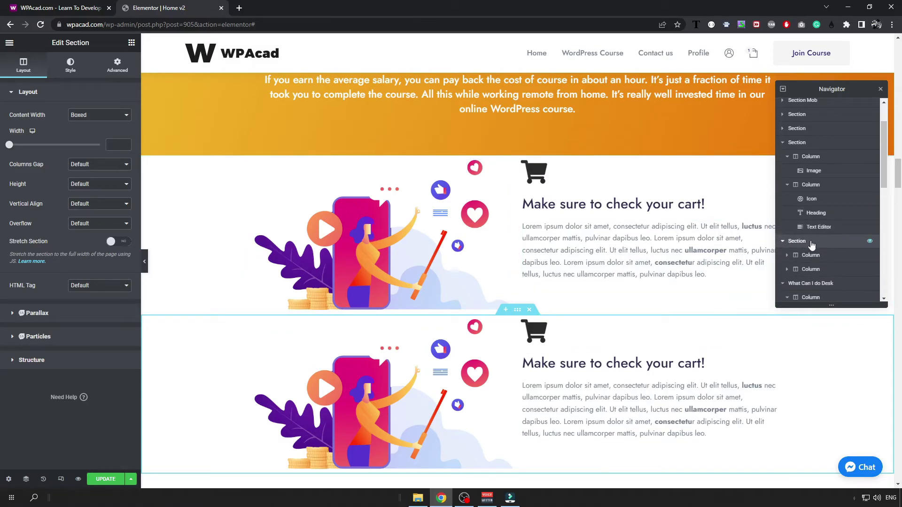
left_click(814, 255)
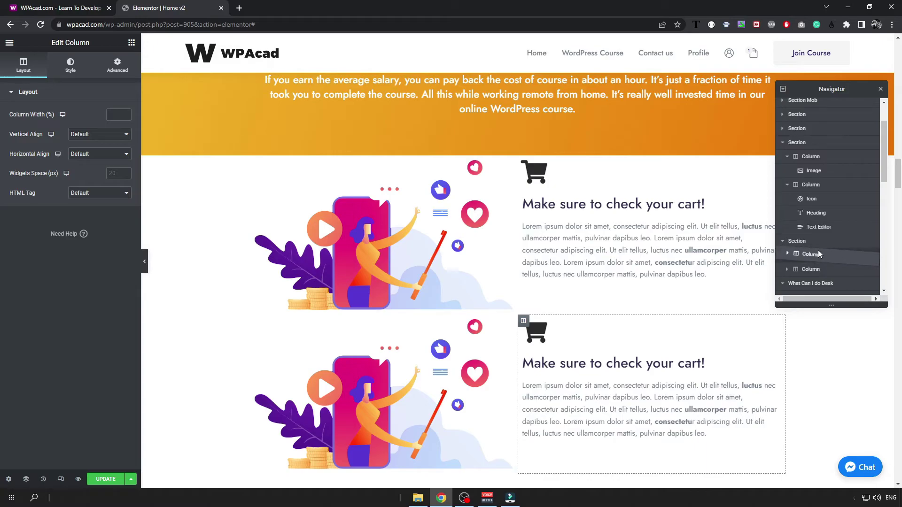
left_click_drag(818, 254, 817, 275)
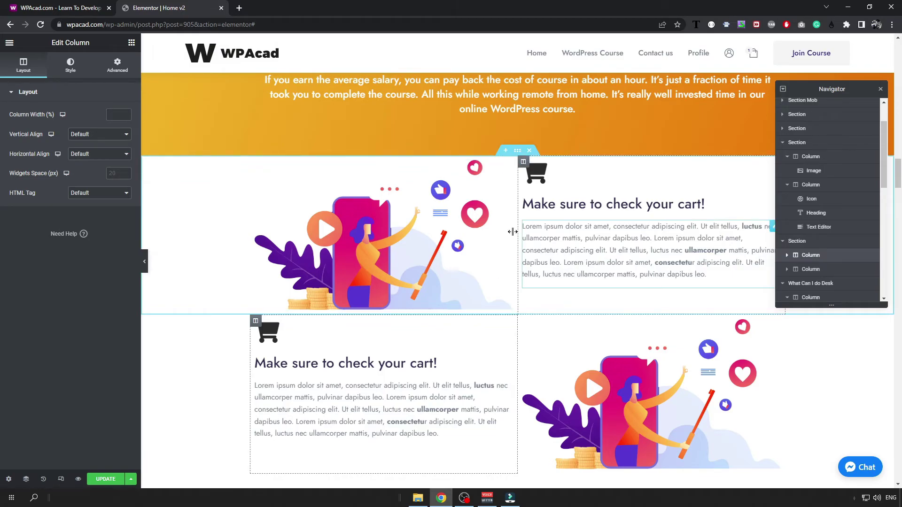
scroll(270, 339, "down", 1)
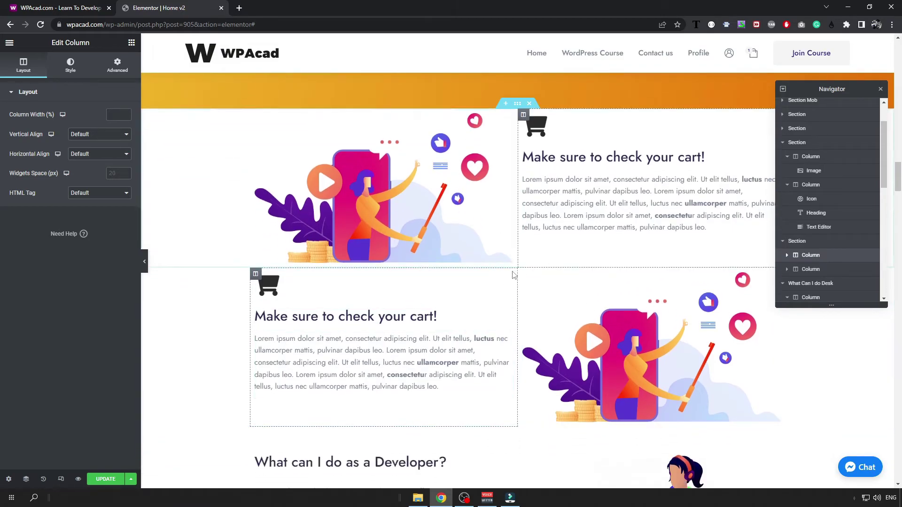
left_click(517, 262)
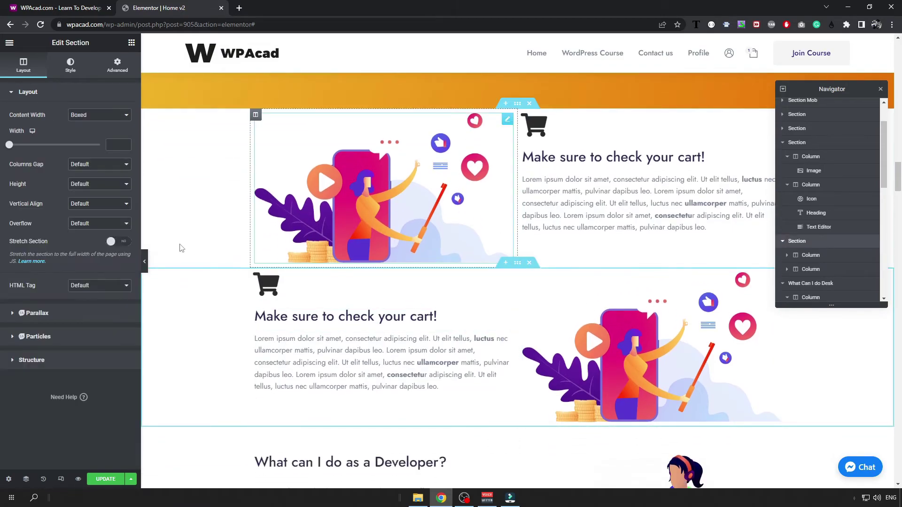
Step: Give the copied section an unlinked Advanced margin of 100 px top and 0 bottom, then save with Ctrl+S
left_click(93, 75)
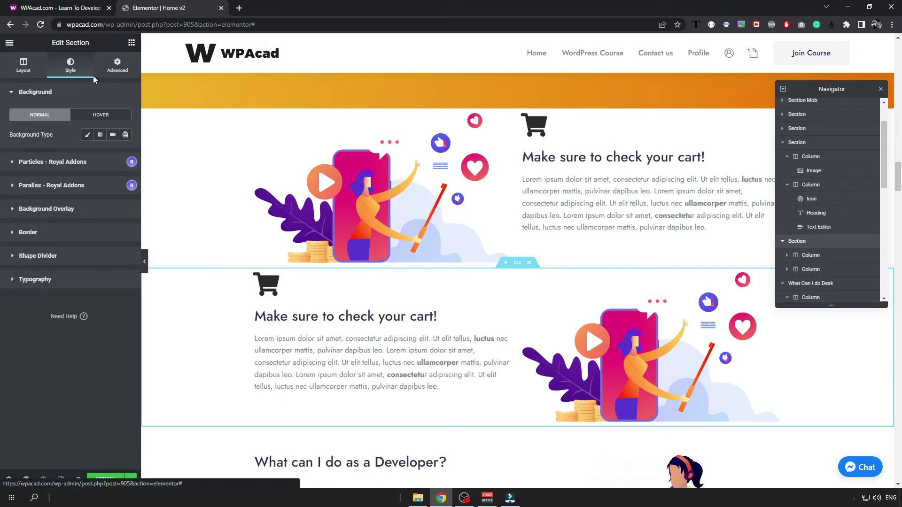
left_click(118, 68)
left_click(28, 164)
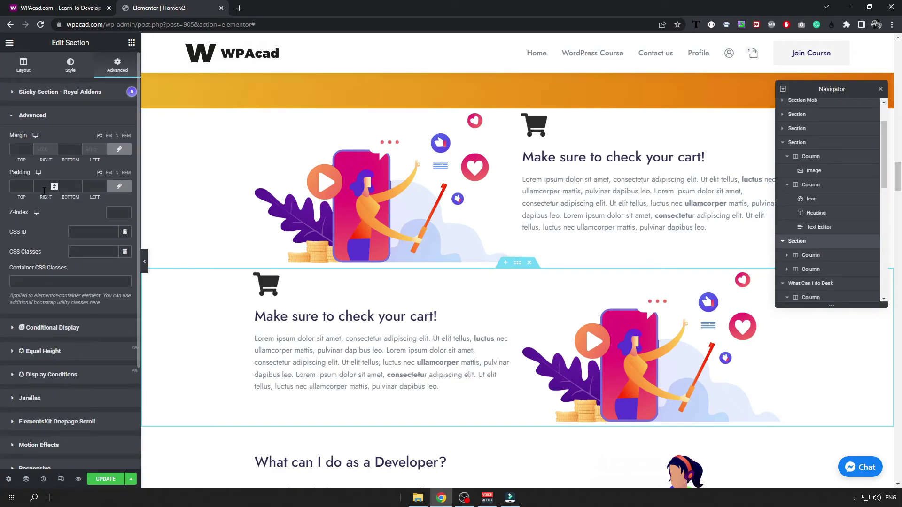
type("0")
left_click(119, 149)
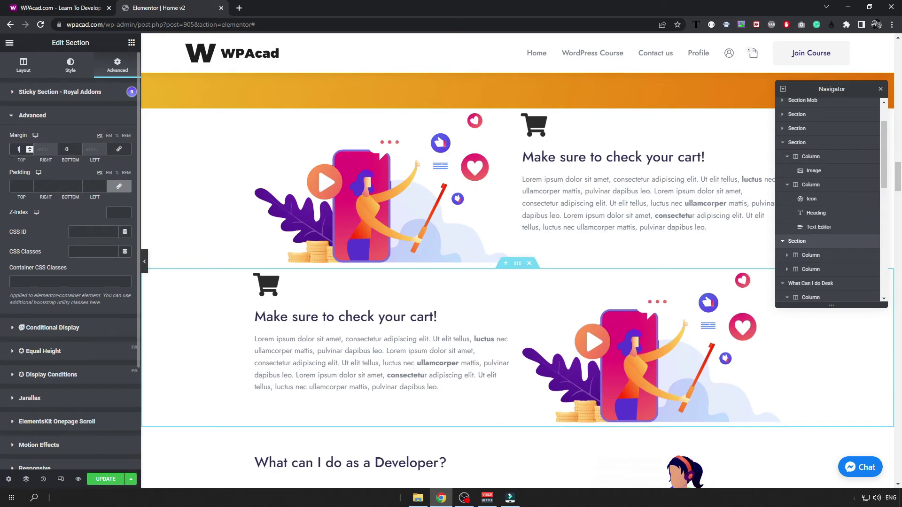
type("100")
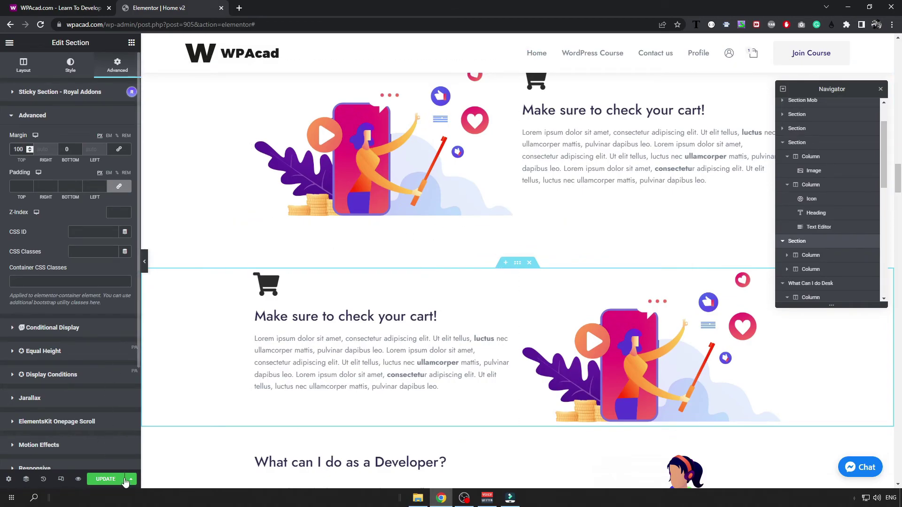
key("ctrl+s")
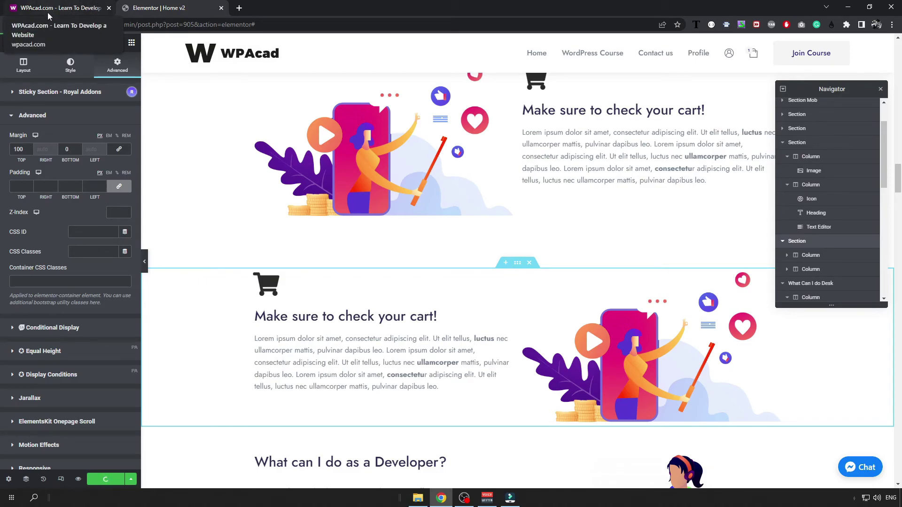
Step: Reload the live WPAcad.com home page and scroll to both 'Make sure to check your cart!' sections
left_click(46, 10)
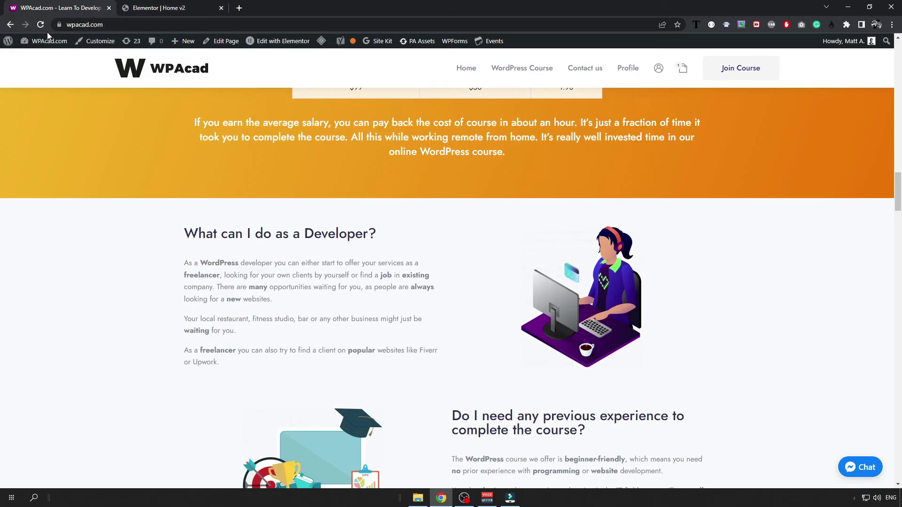
left_click(41, 24)
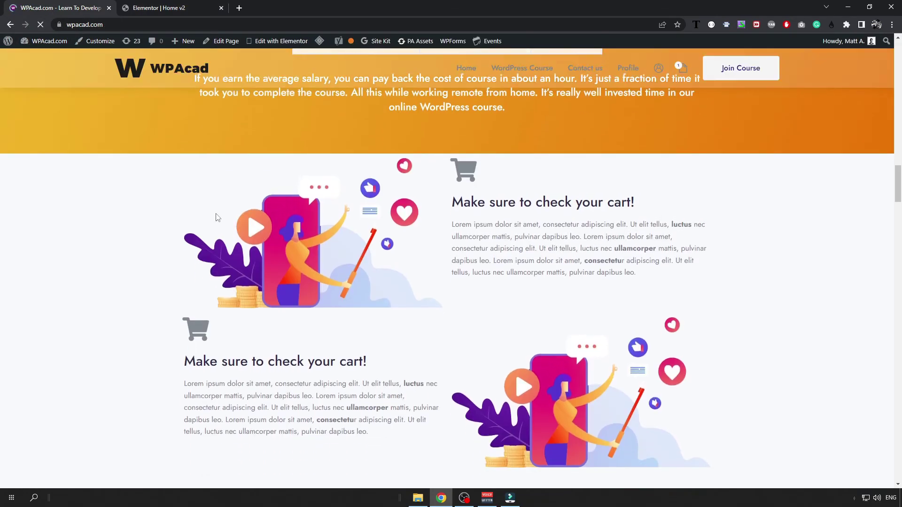
scroll(160, 214, "down", 1)
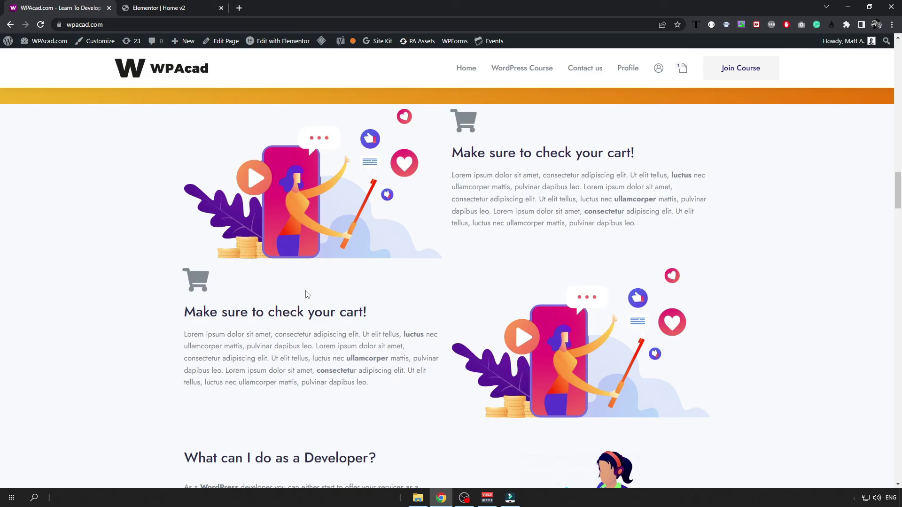
scroll(488, 263, "up", 1)
scroll(517, 281, "down", 2)
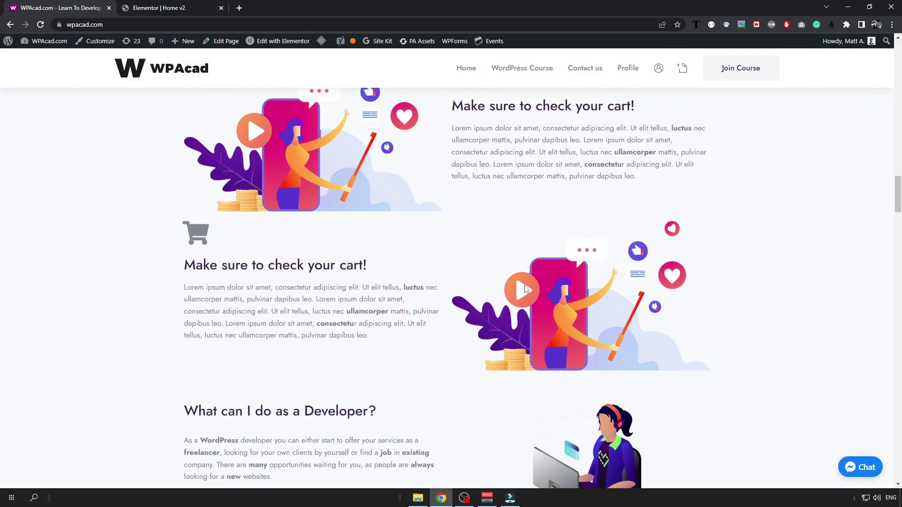
scroll(395, 235, "up", 2)
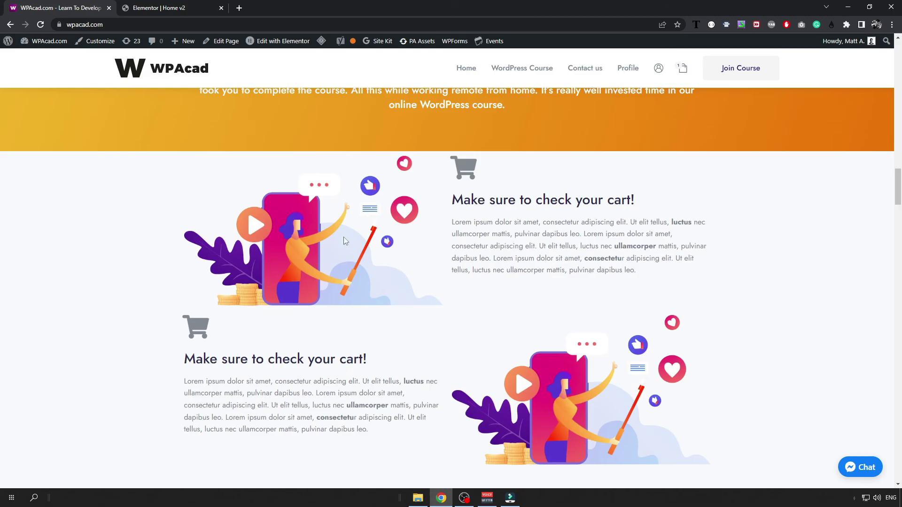